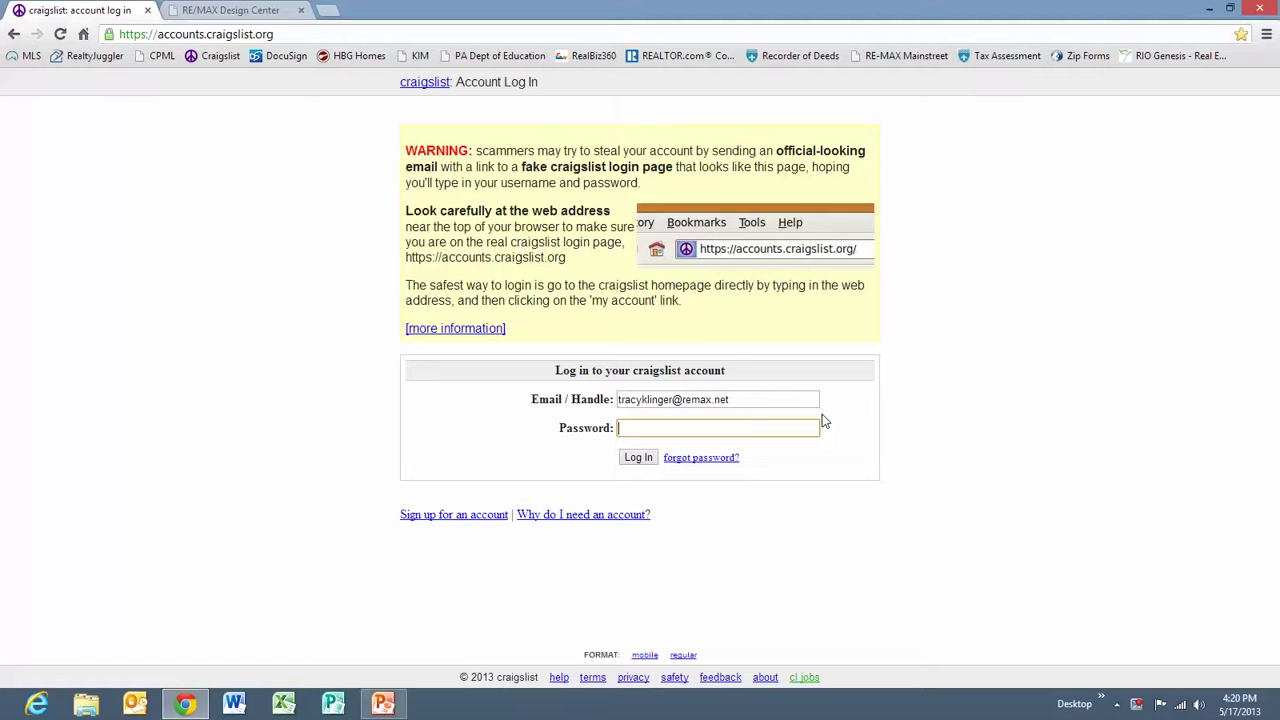
Enter the account password and log in to the Craigslist account.
text(•••••••••)
click(640, 460)
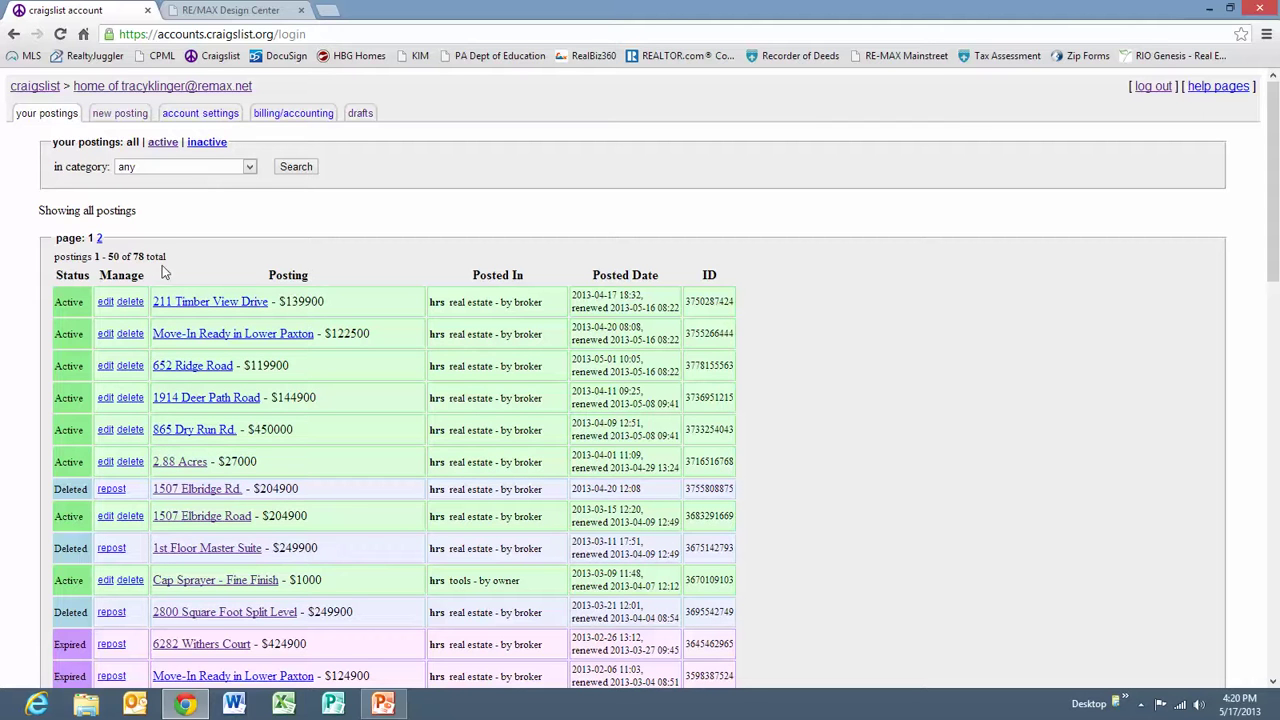
Start a new Harrisburg posting as housing offered in the 'real estate - by broker' category.
click(121, 115)
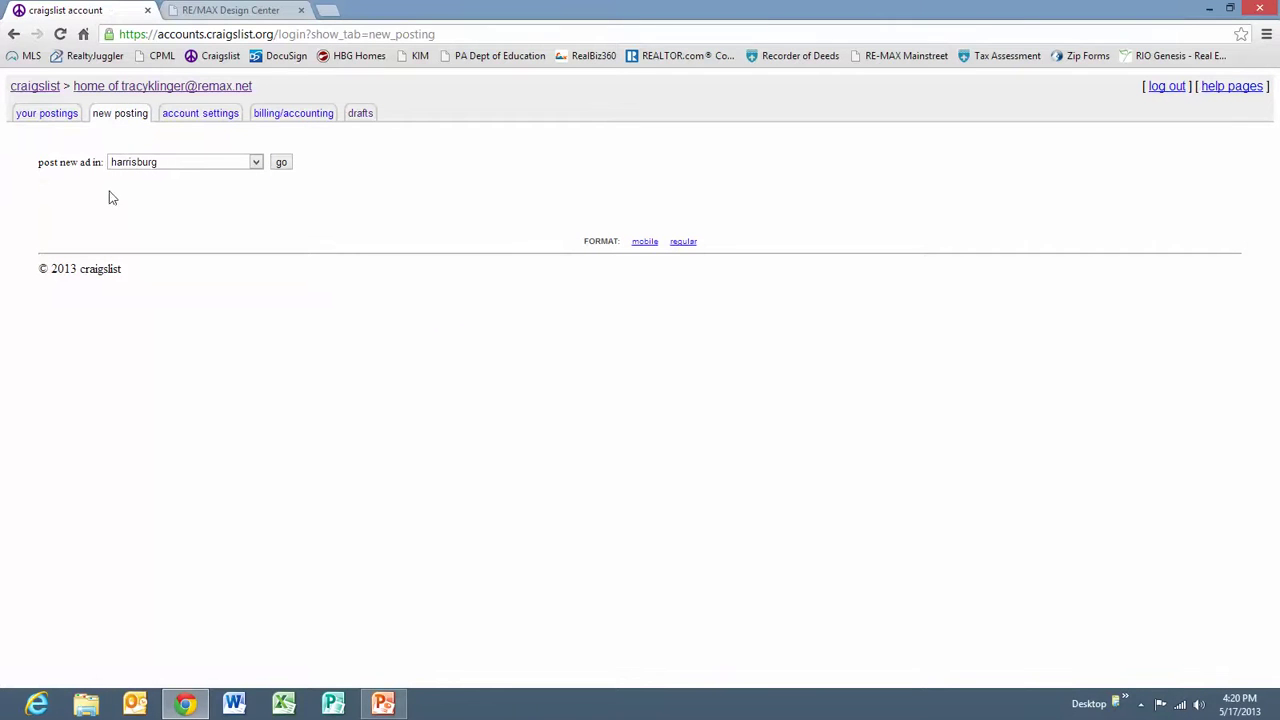
click(282, 164)
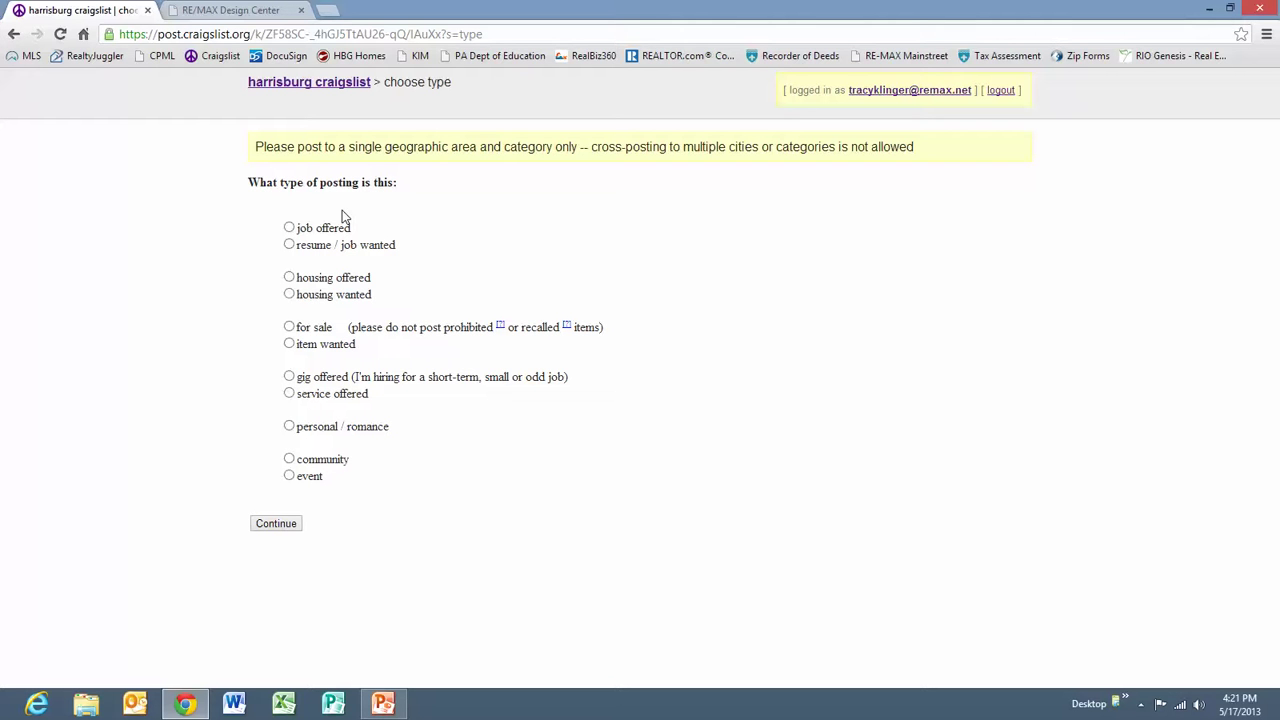
click(289, 278)
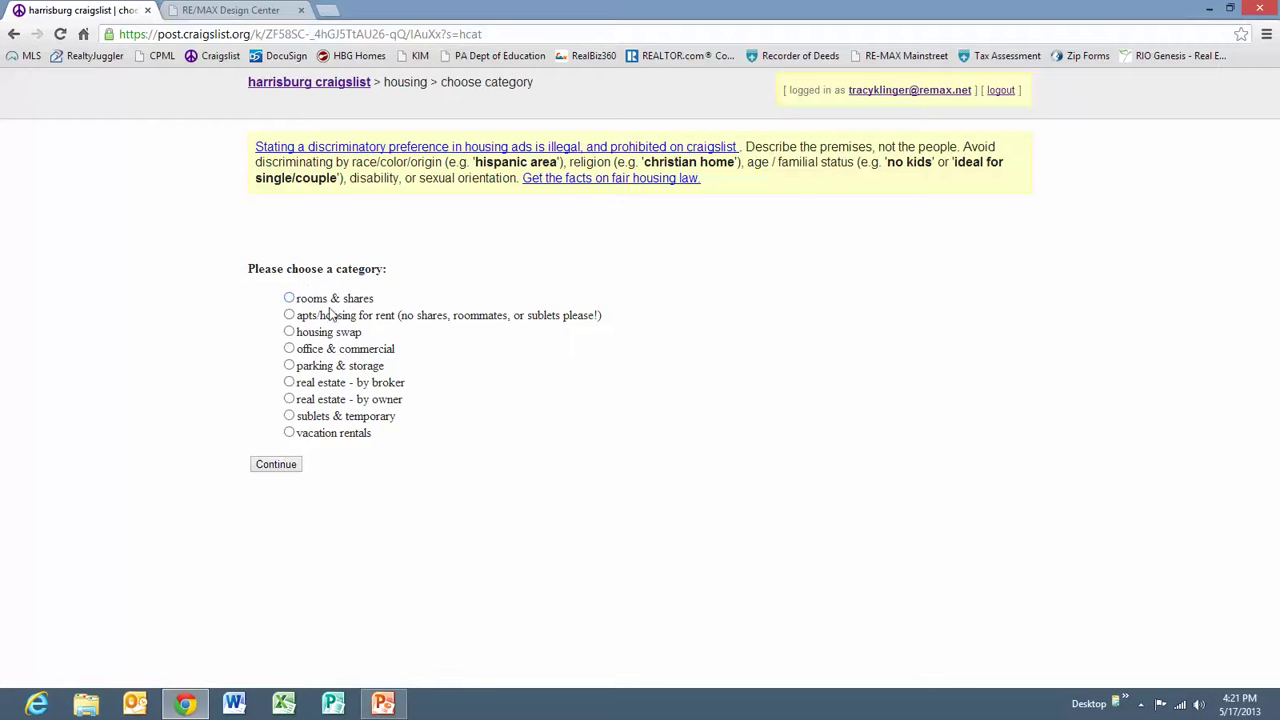
click(289, 383)
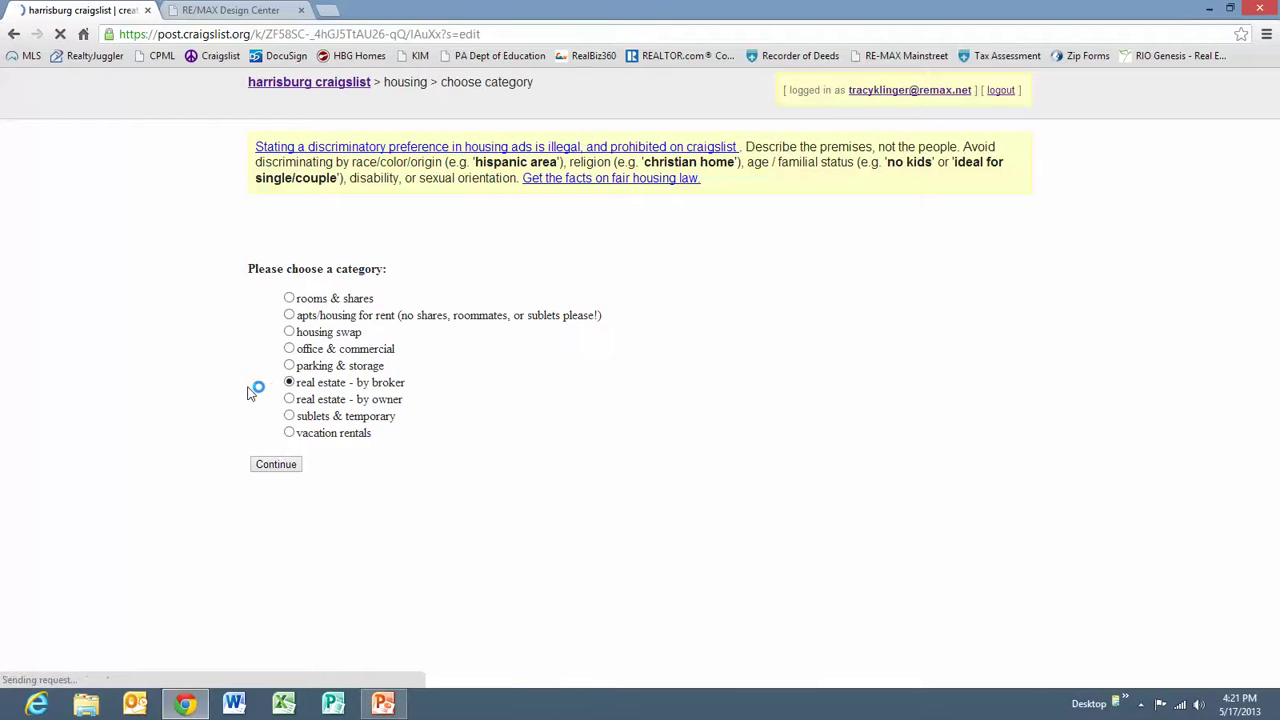
Enter price 119900, 2 bedrooms and 960 square feet for the listing.
click(300, 334)
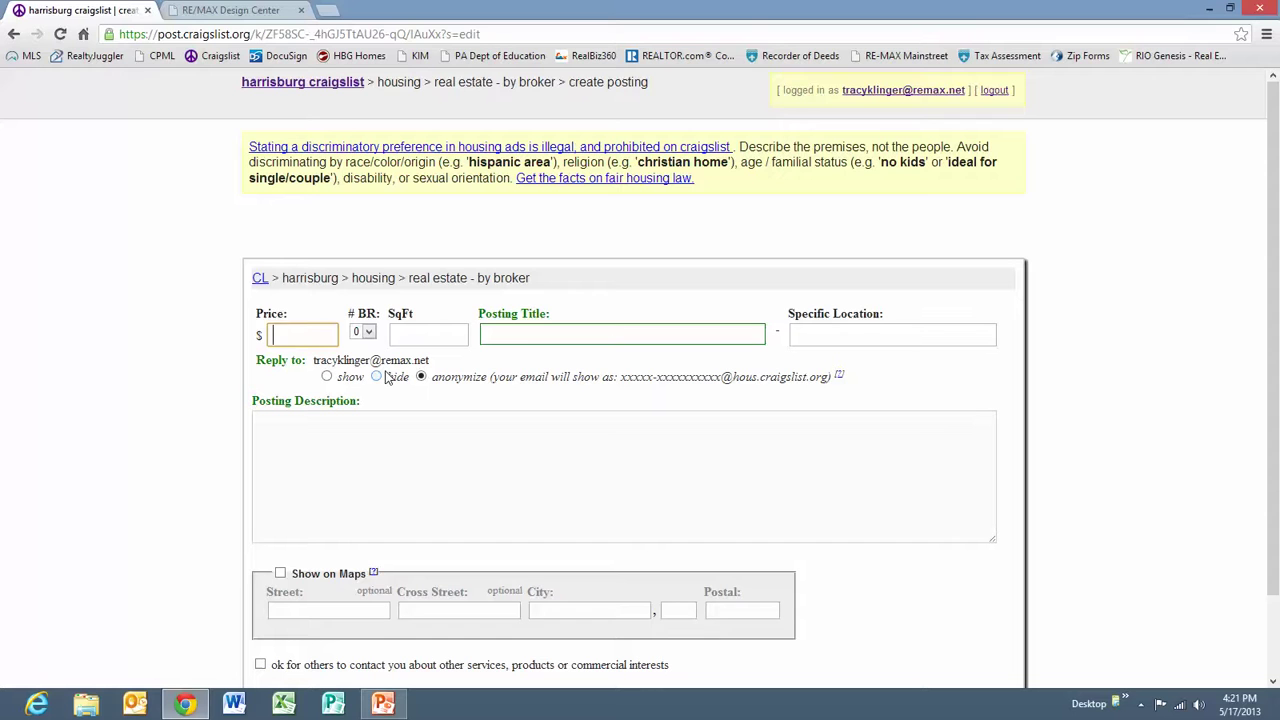
text(119900)
key(Tab)
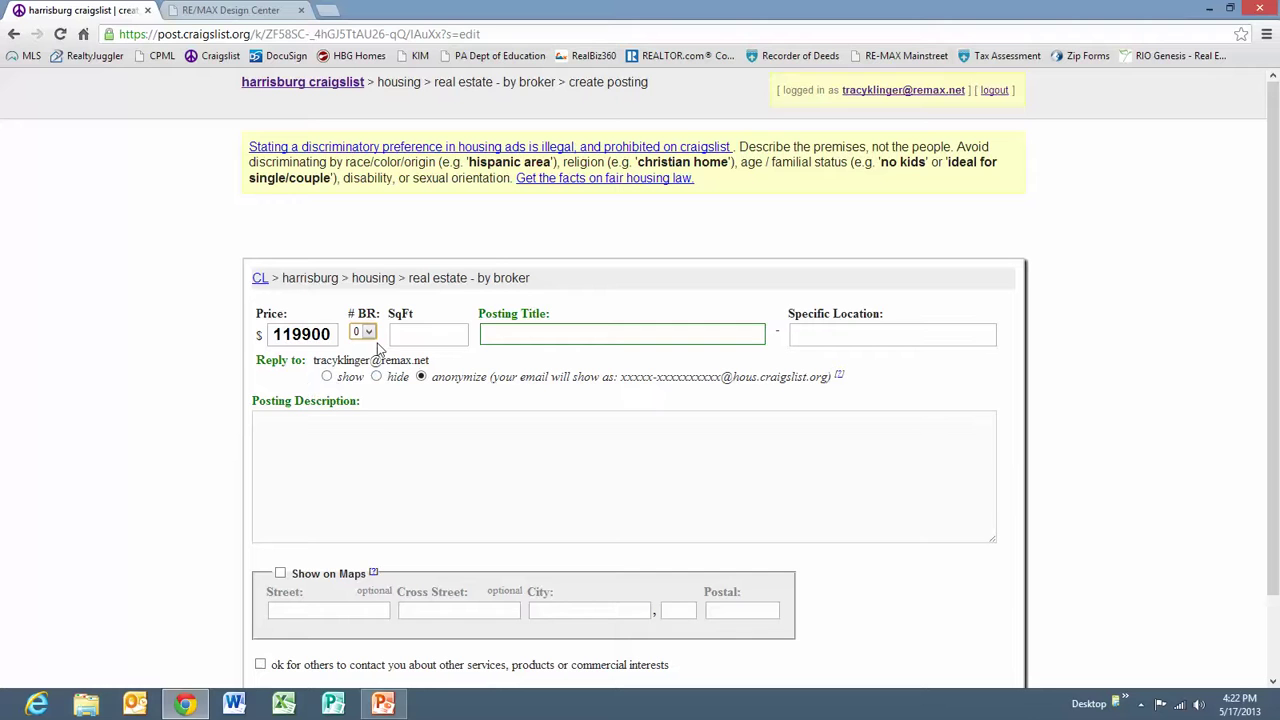
click(371, 333)
click(366, 372)
click(419, 343)
text(960)
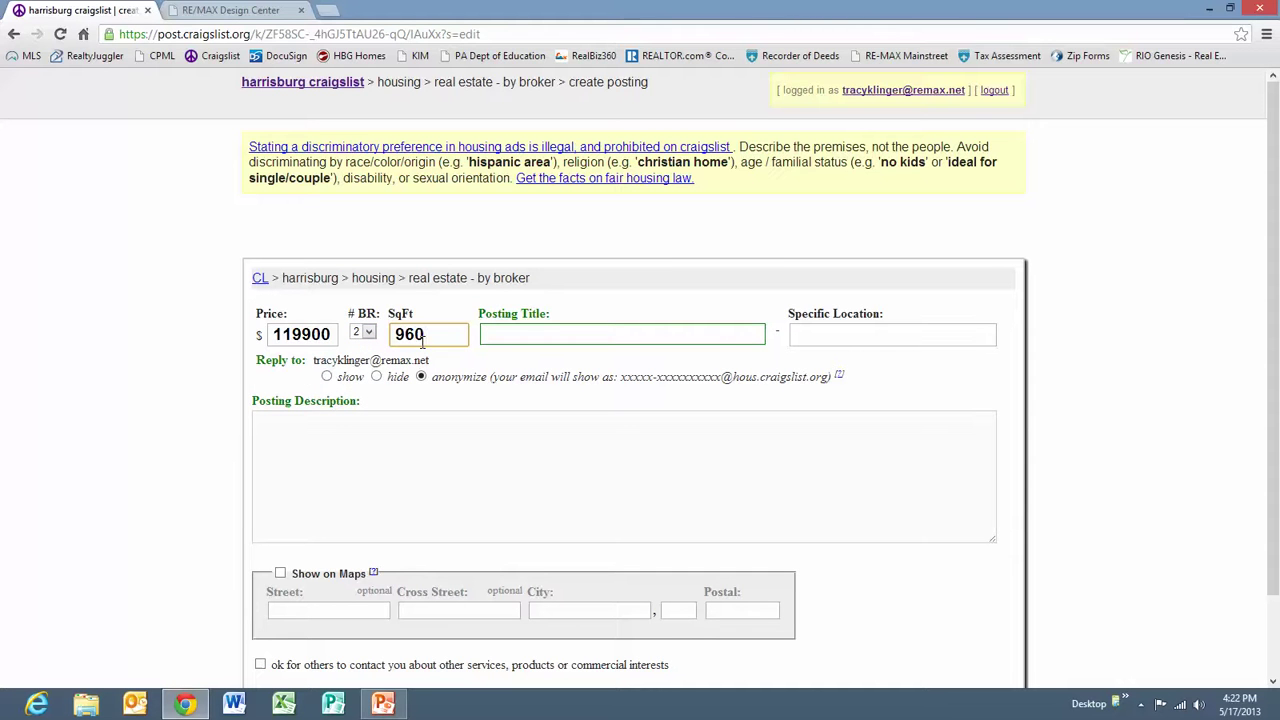
click(611, 335)
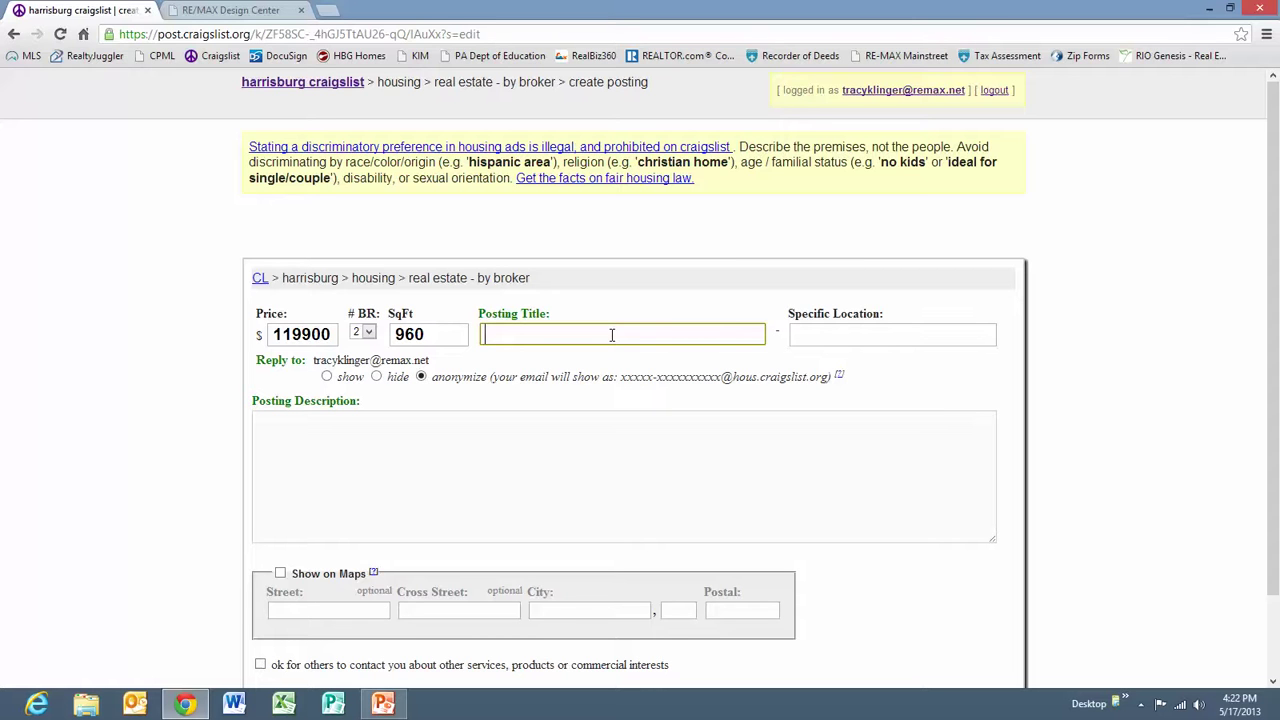
key(Tab)
text(Halifax, PA)
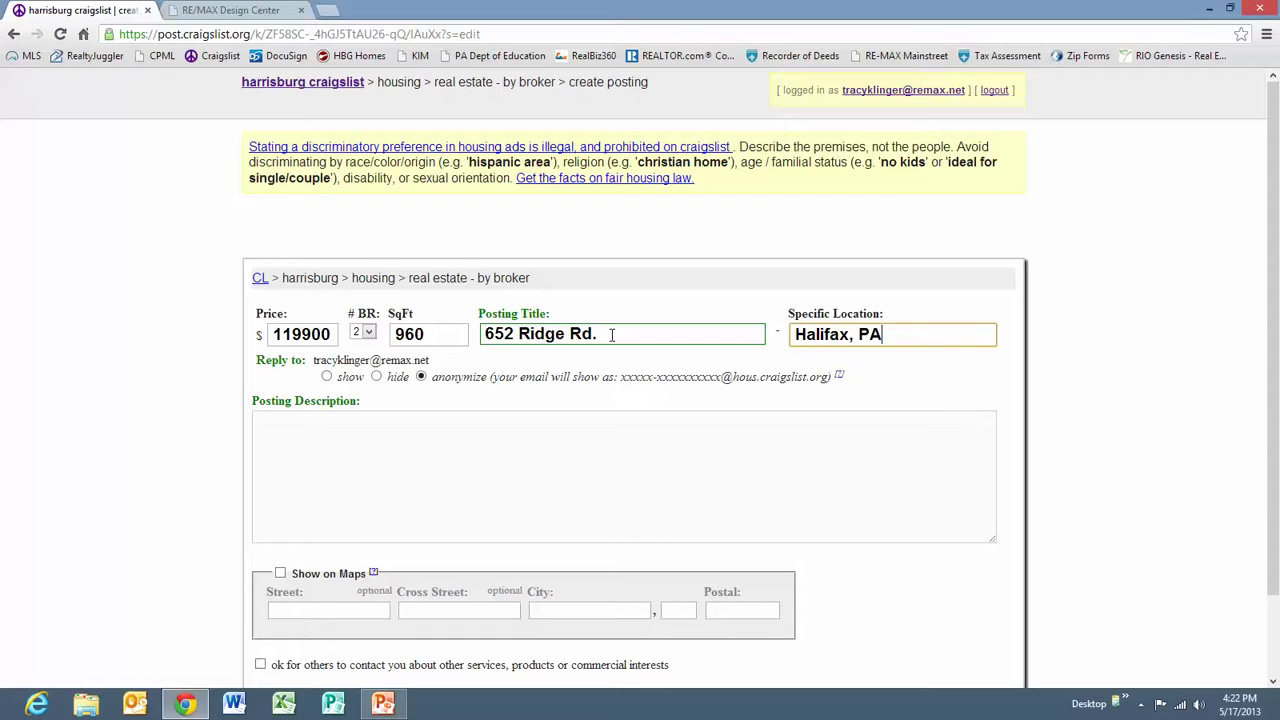
key(Tab)
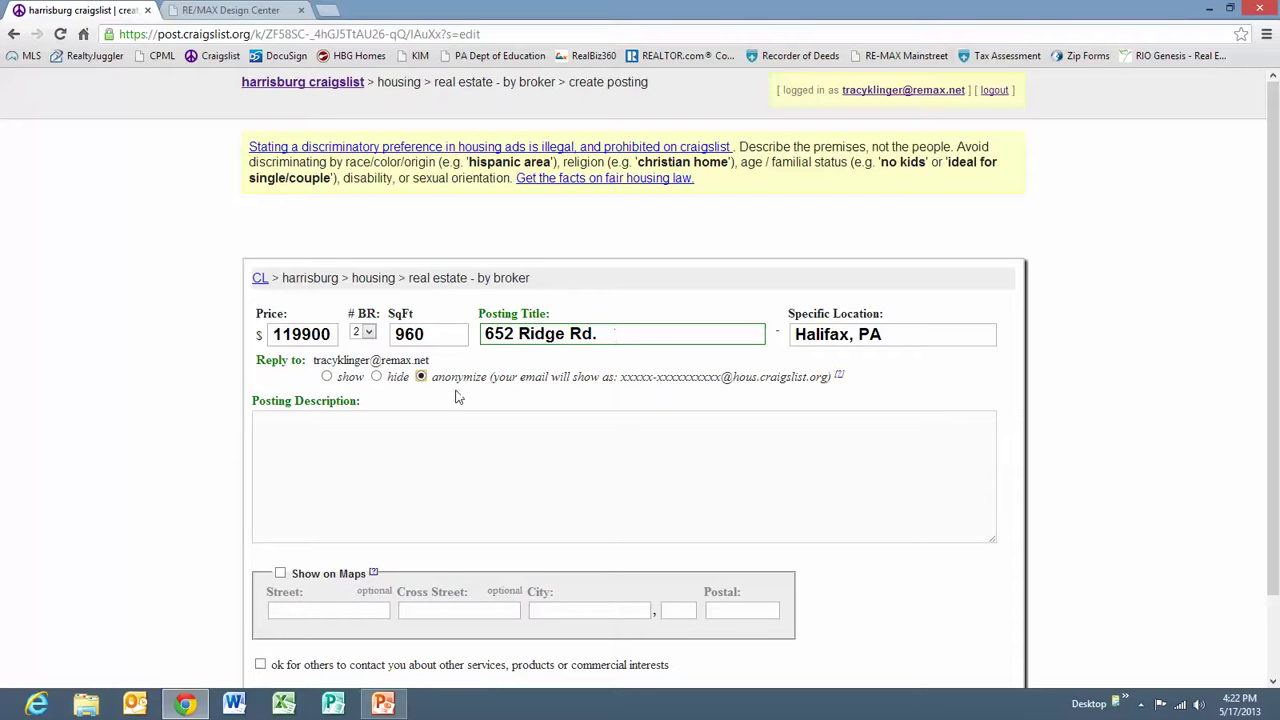
Paste the prepared HTML ad code into the Posting Description box.
click(316, 422)
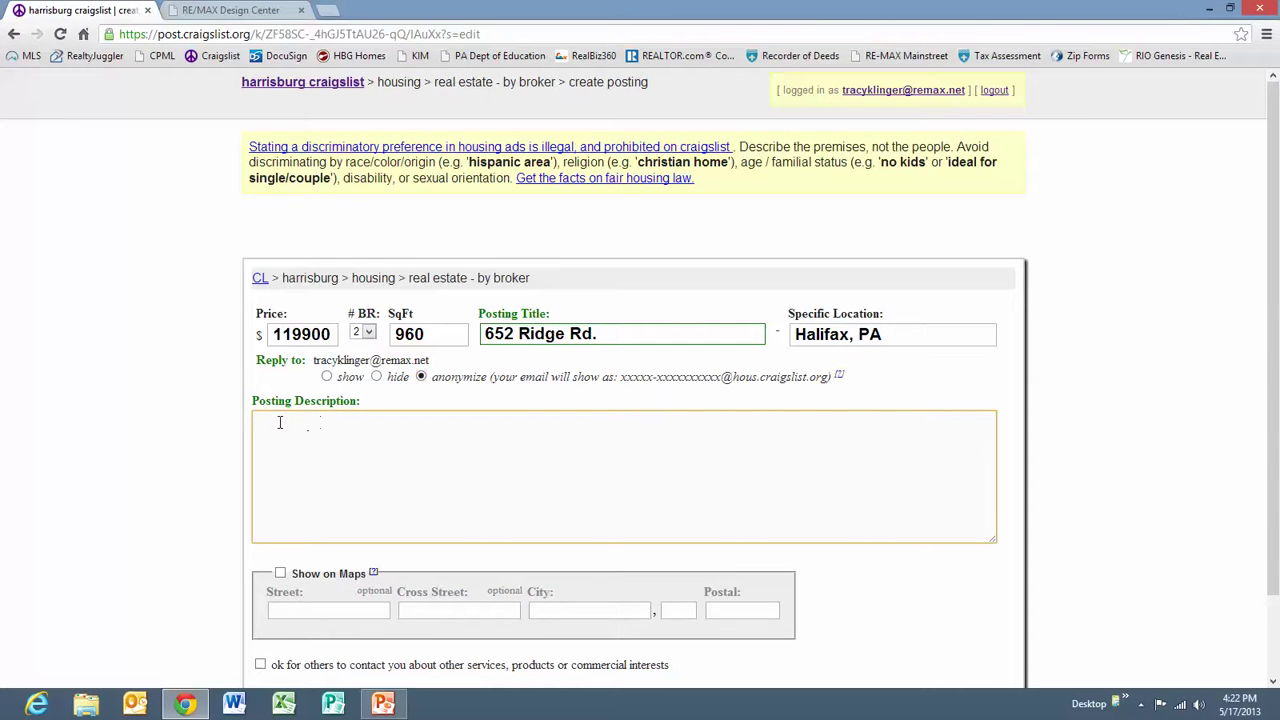
right_click(279, 422)
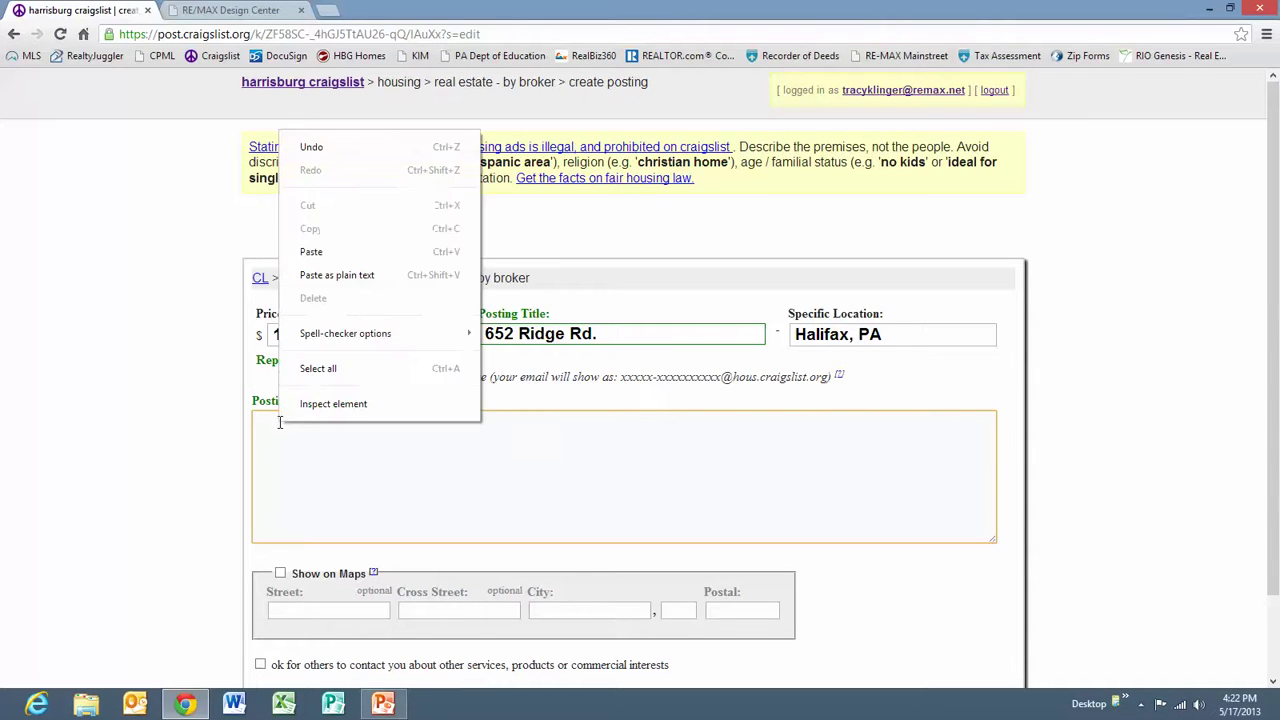
click(298, 249)
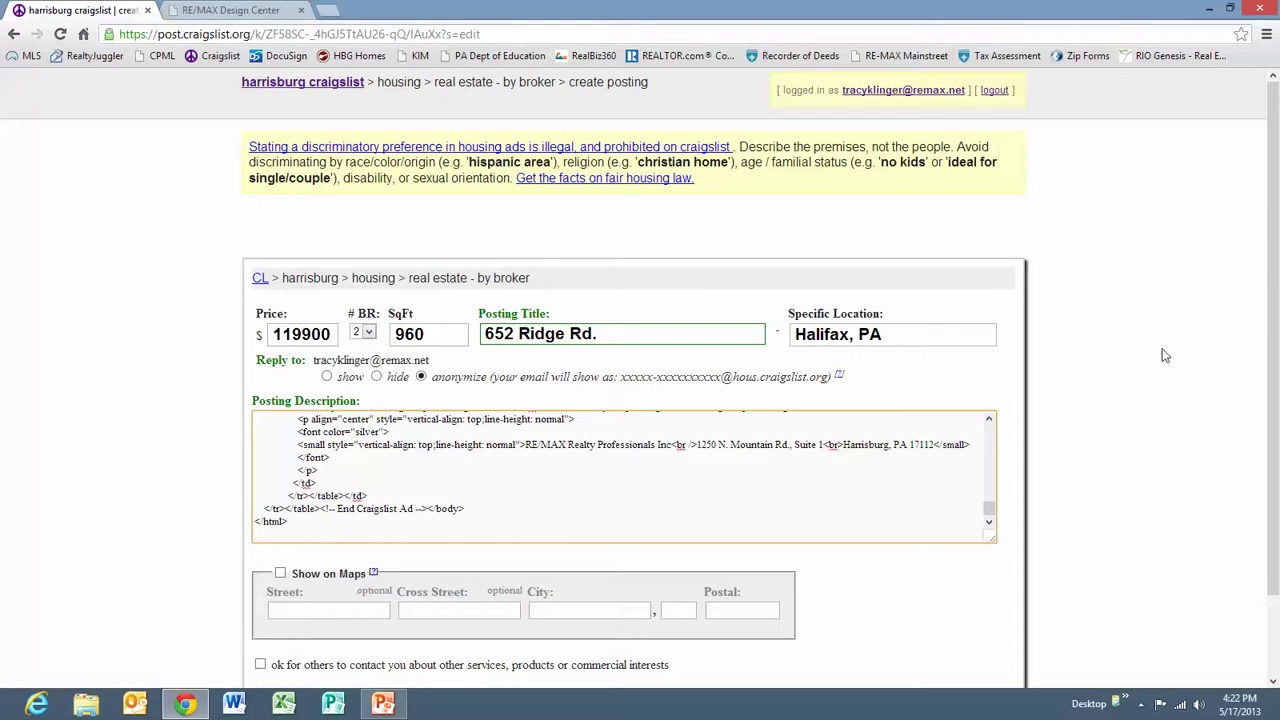
scroll(1270, 280, down, 2)
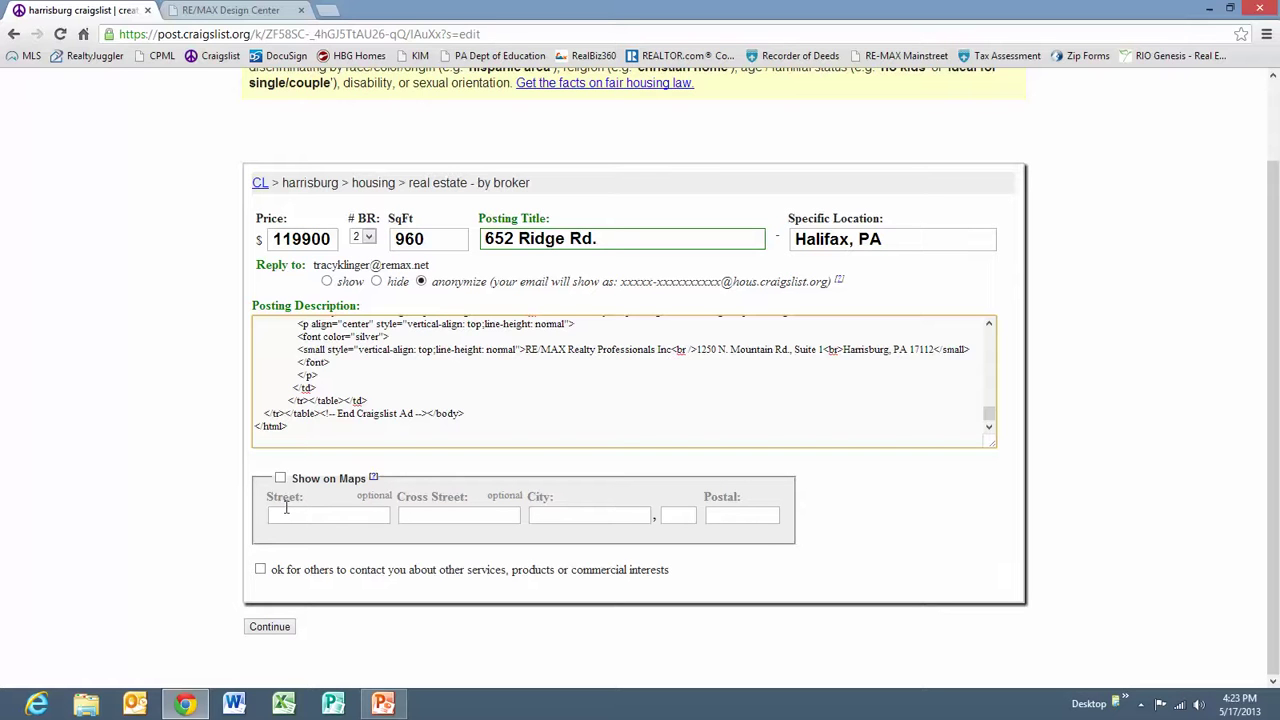
click(280, 478)
click(309, 515)
key(Tab)
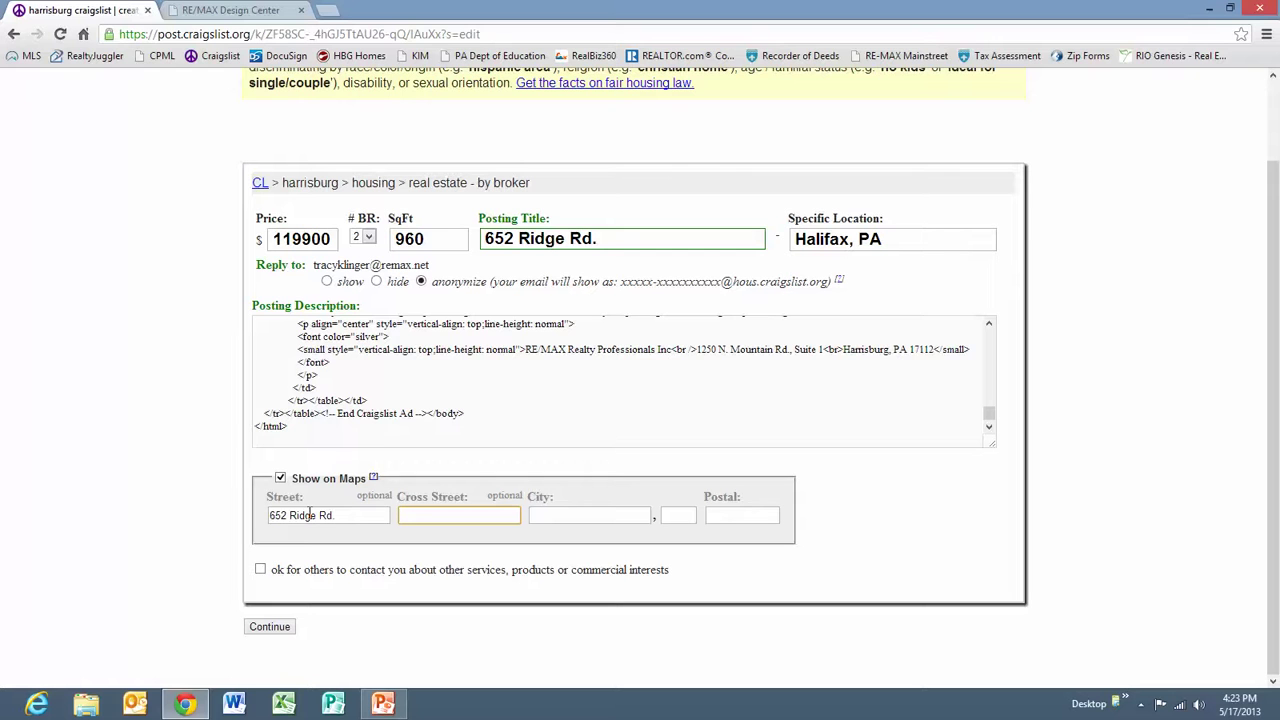
key(Tab)
key(Tab)
key(Tab)
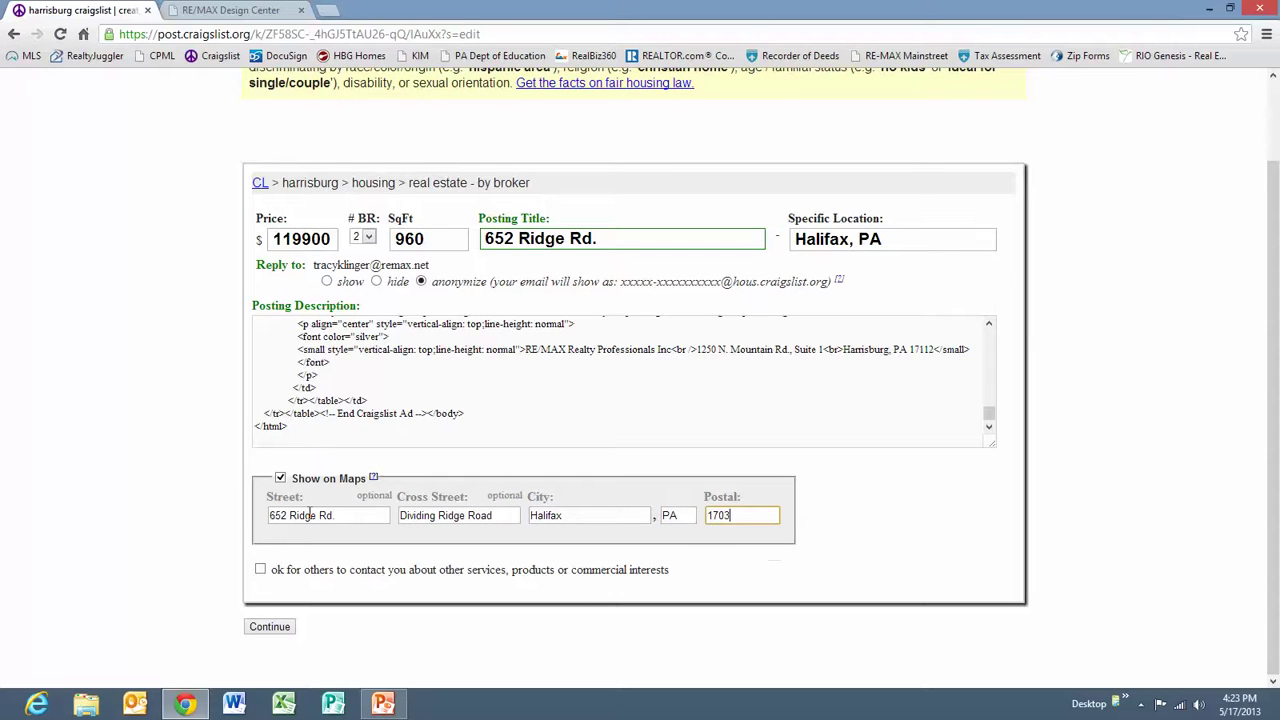
click(280, 628)
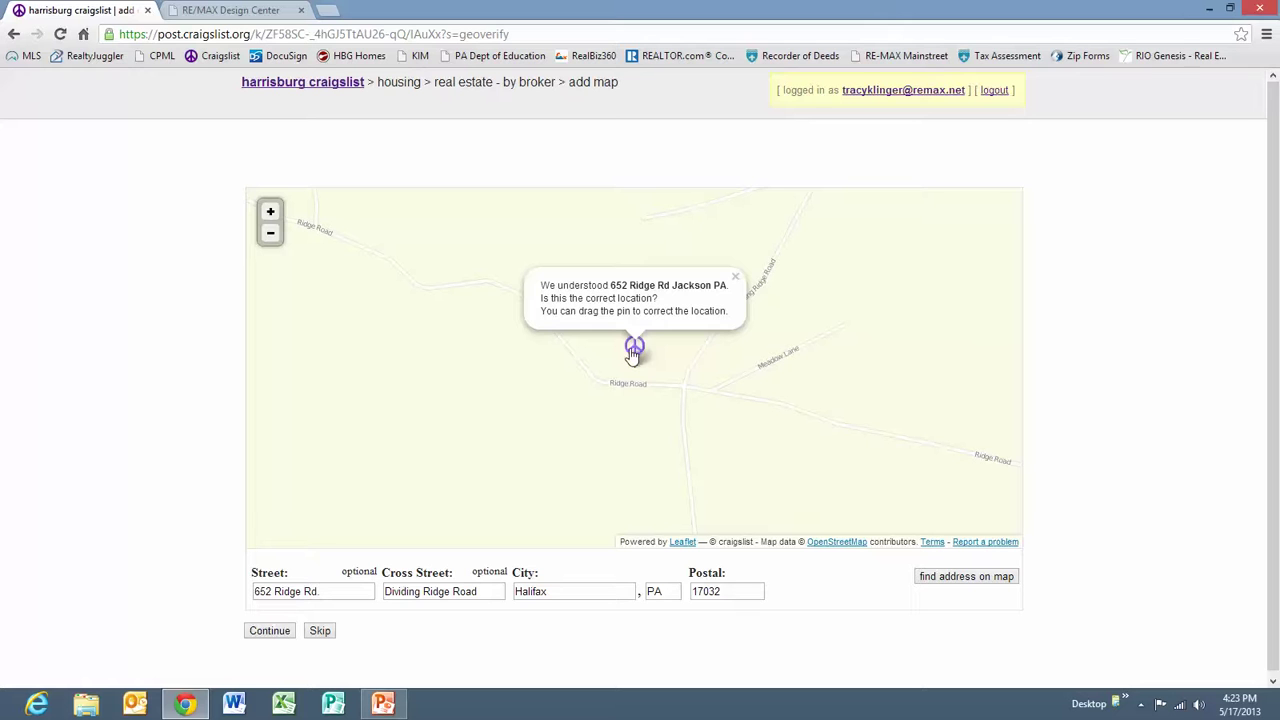
Nudge the map pin onto the correct Ridge Road spot and accept the location.
mouse_move(632, 355)
mouse_down()
mouse_move(792, 365)
mouse_move(814, 414)
mouse_move(746, 417)
mouse_move(653, 356)
mouse_up()
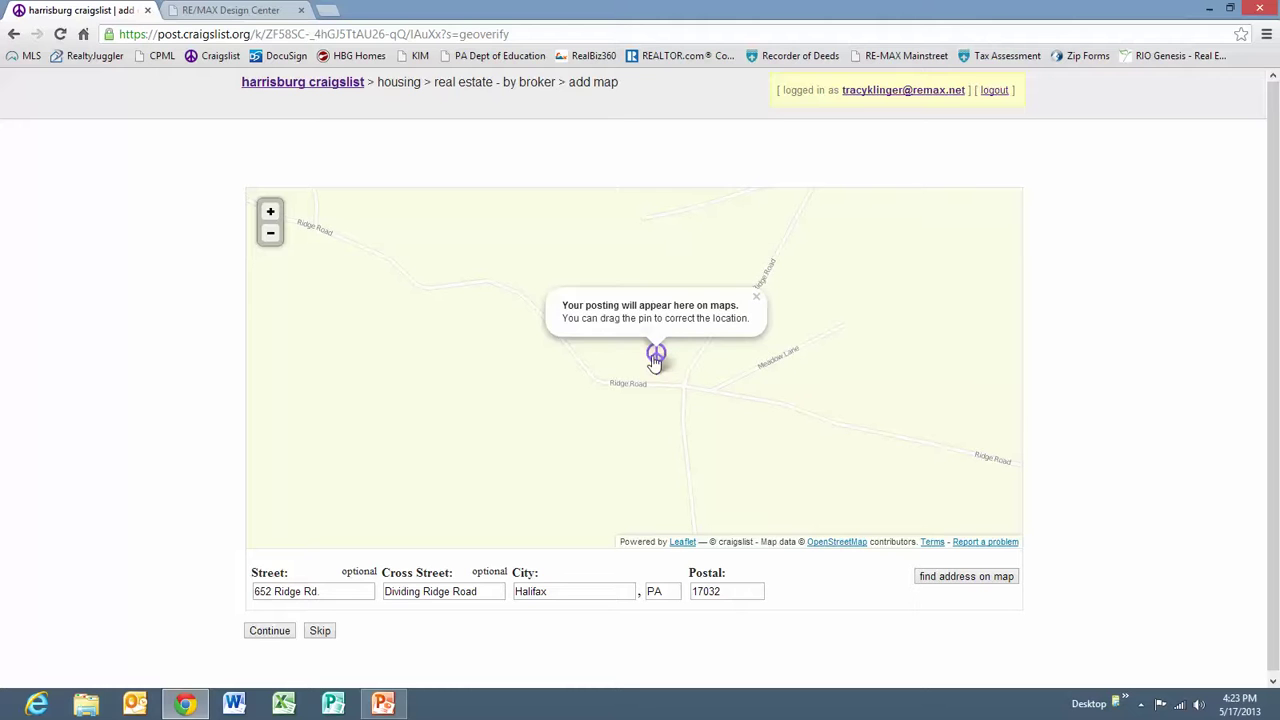
click(273, 637)
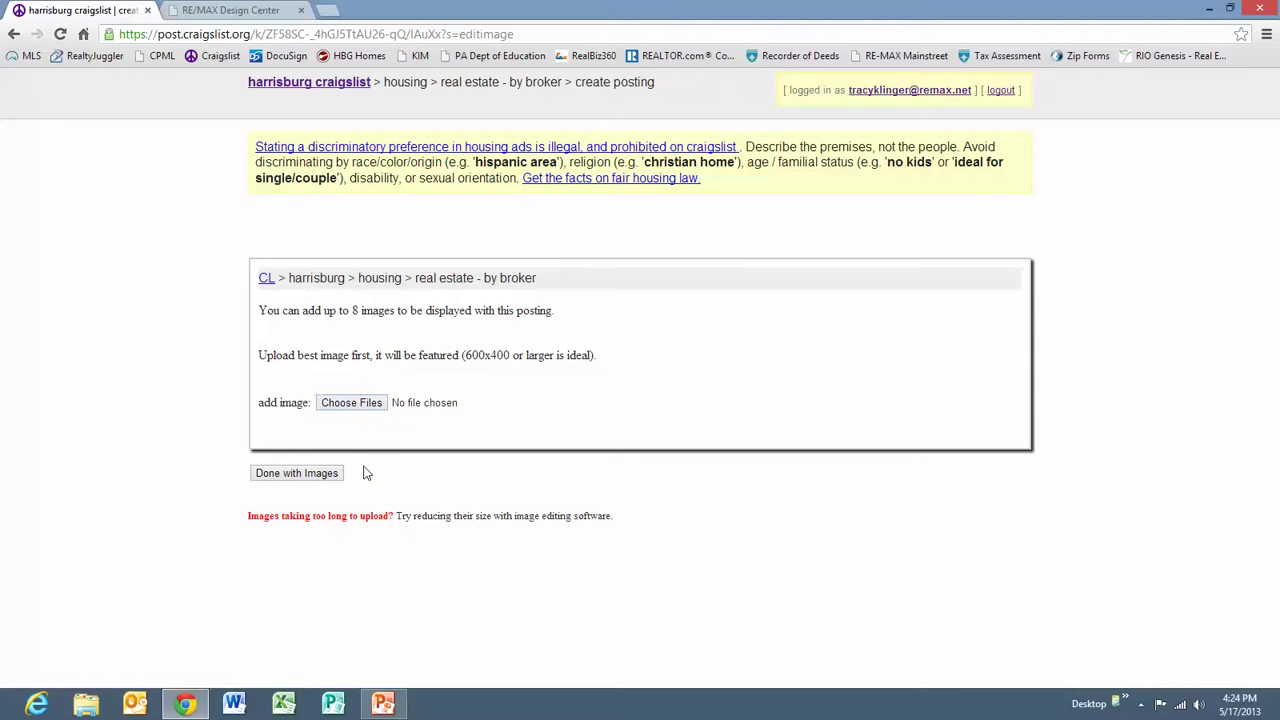
click(356, 405)
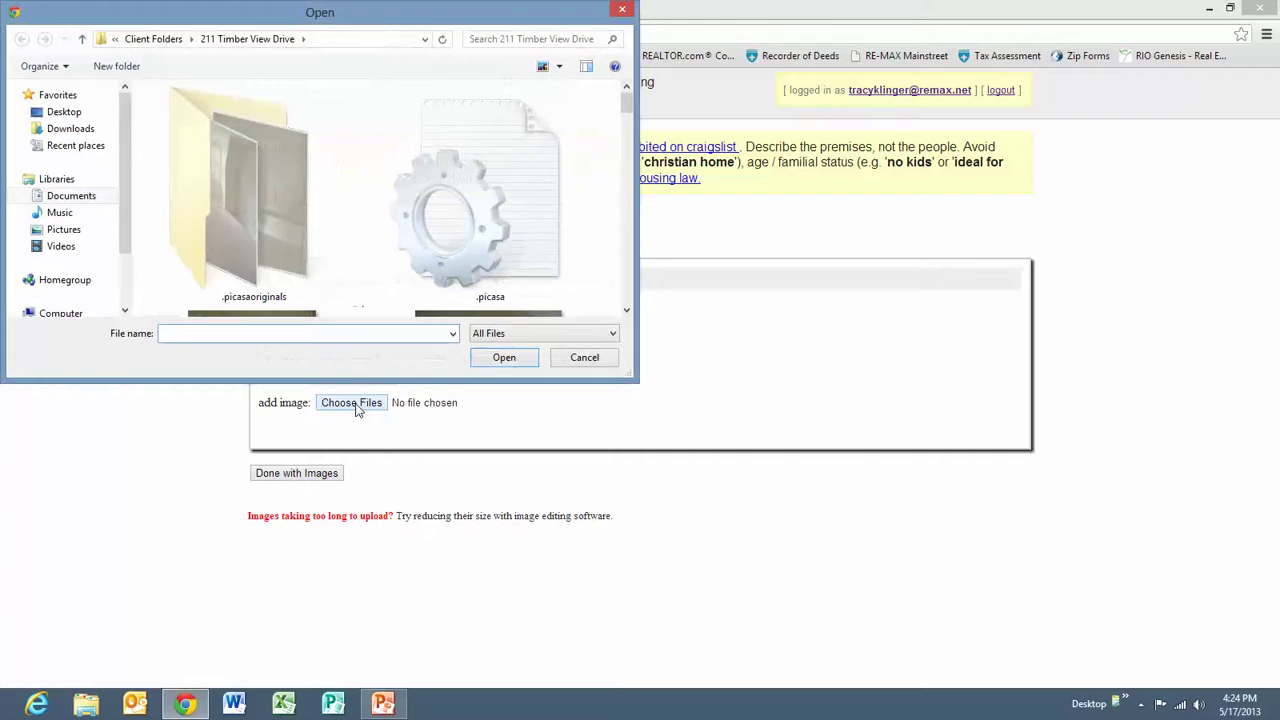
click(559, 65)
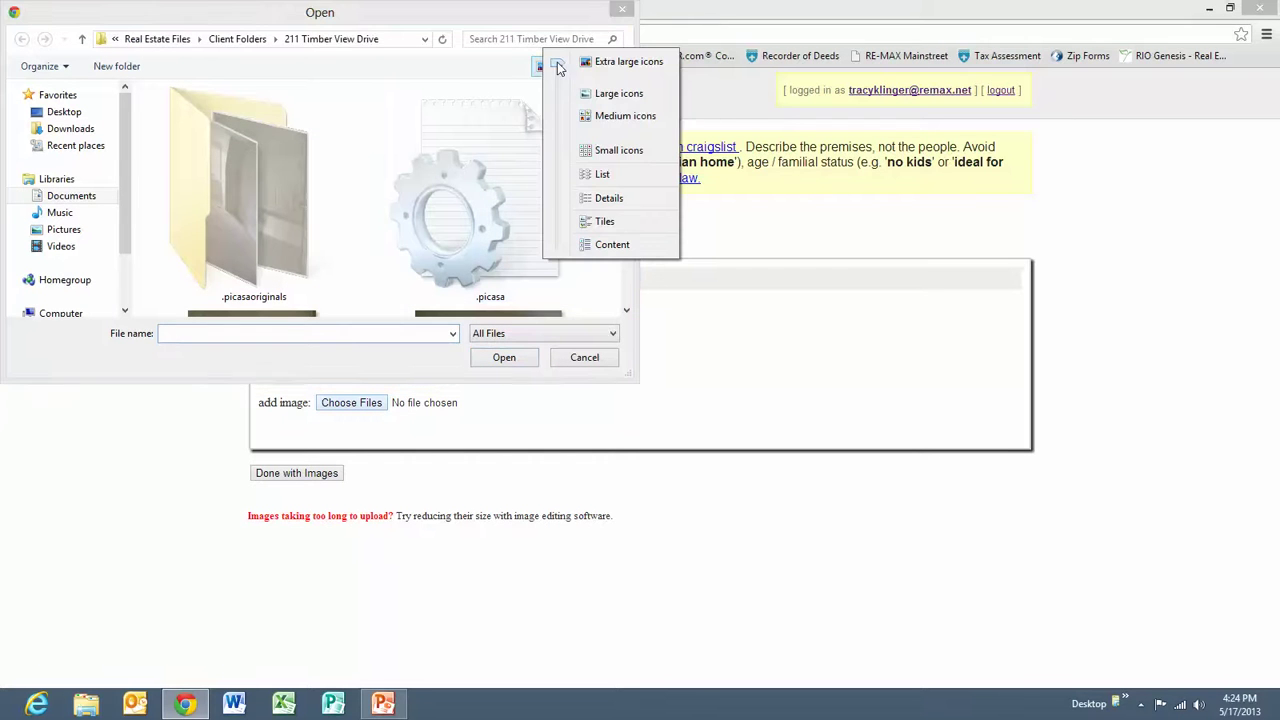
click(602, 176)
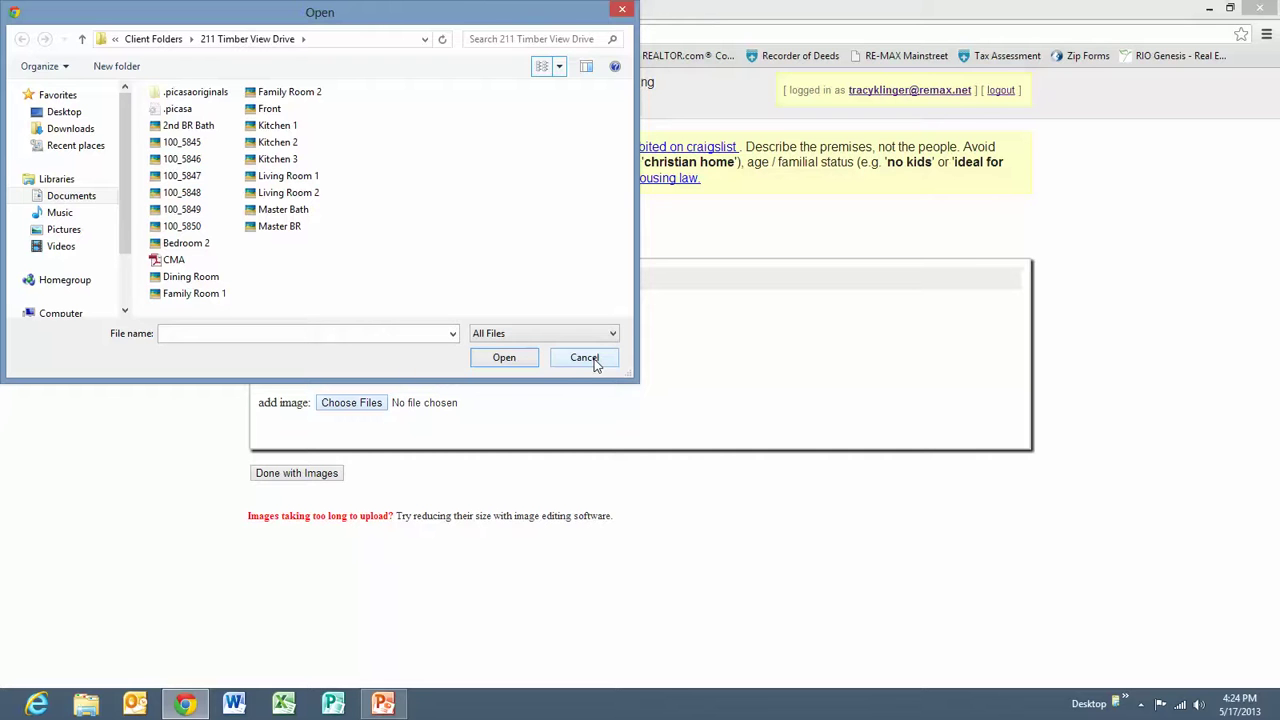
click(590, 360)
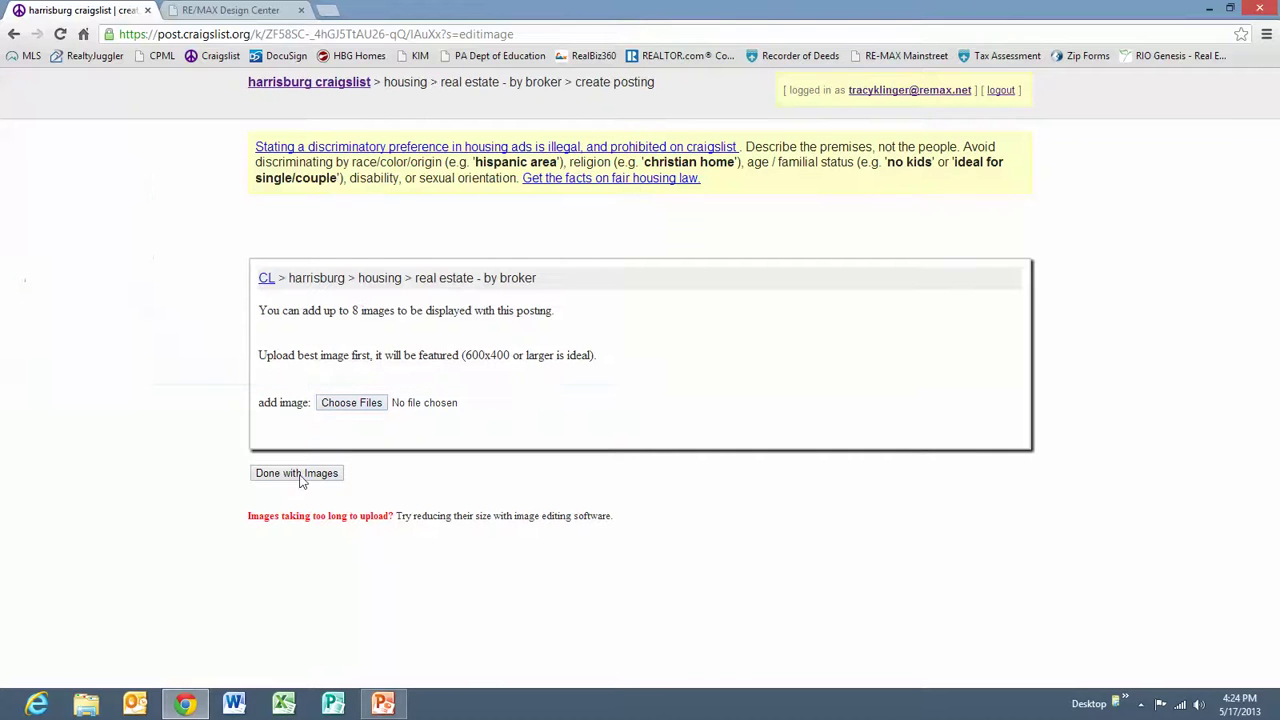
click(296, 473)
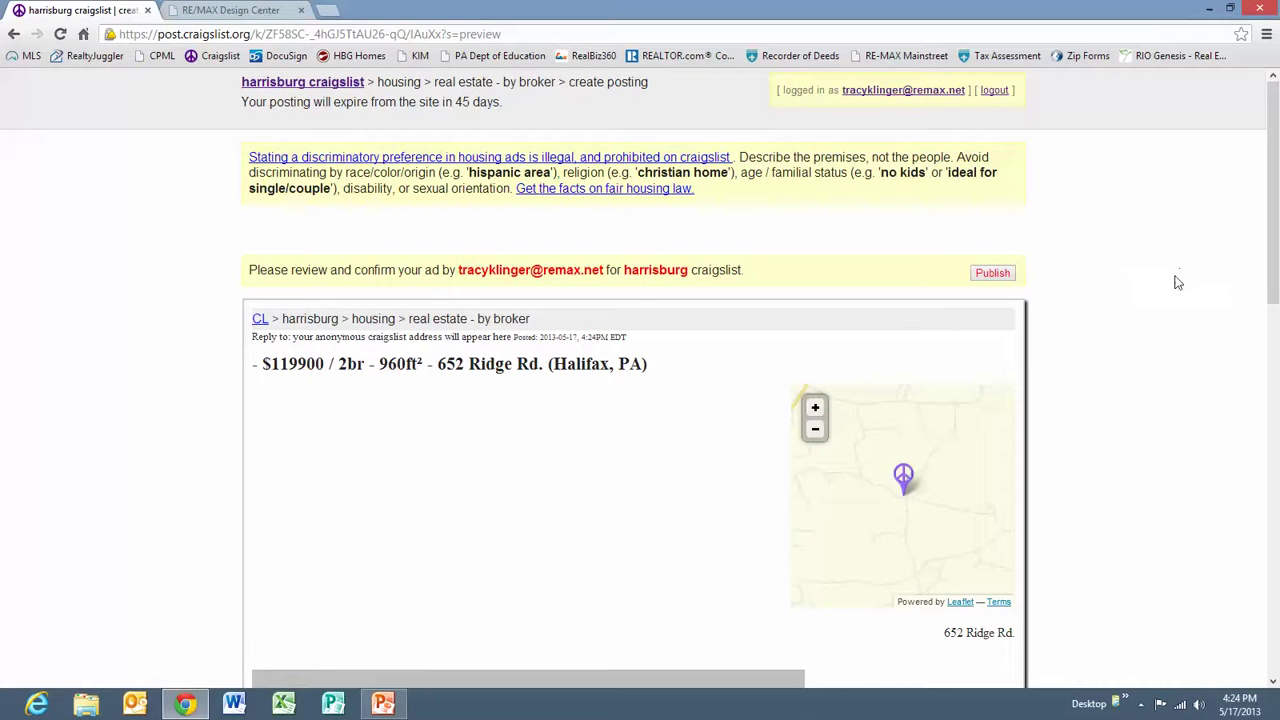
drag(1274, 190, 1276, 258)
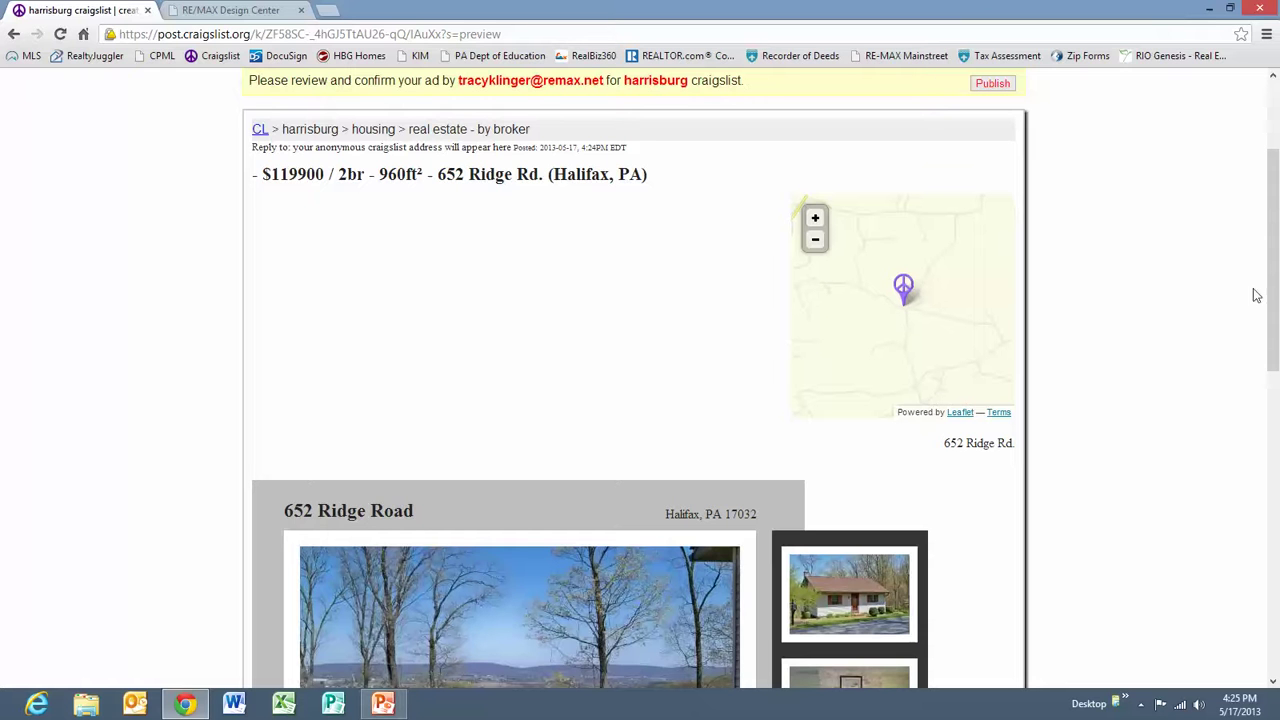
mouse_move(1273, 241)
mouse_down()
mouse_move(1276, 369)
mouse_move(1275, 245)
mouse_up()
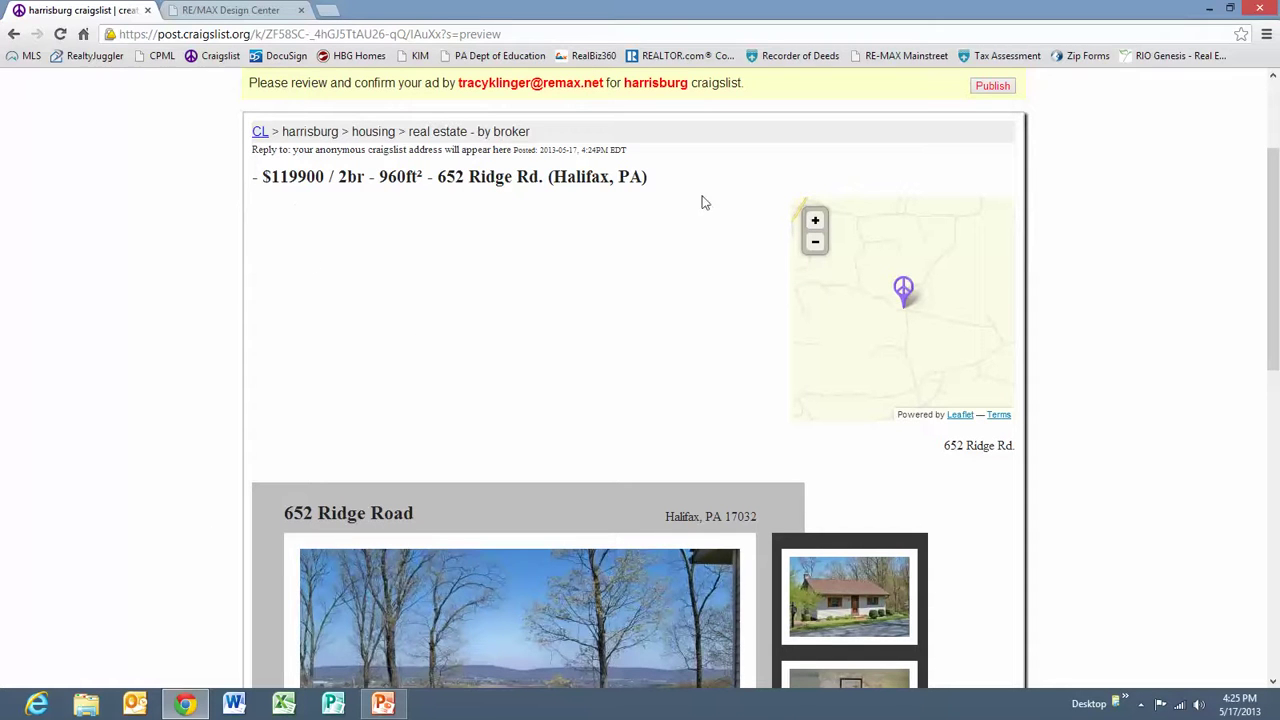
drag(1270, 259, 1271, 370)
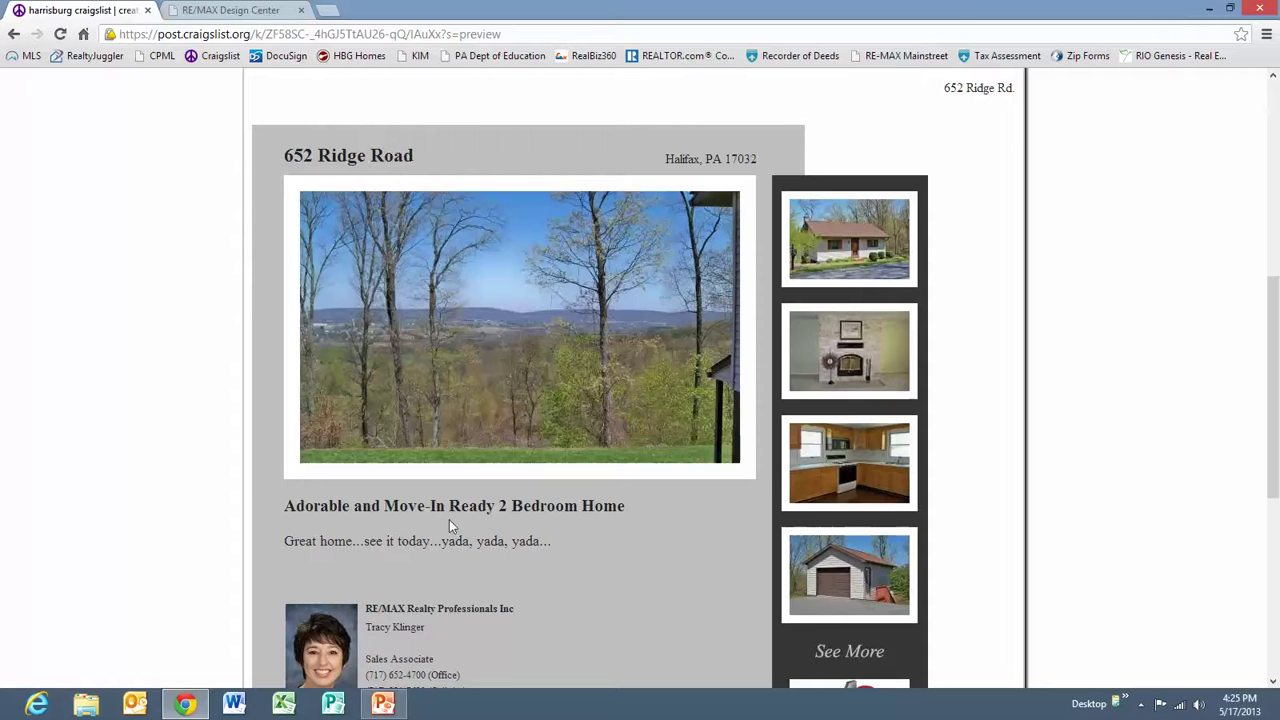
drag(1270, 352, 1275, 519)
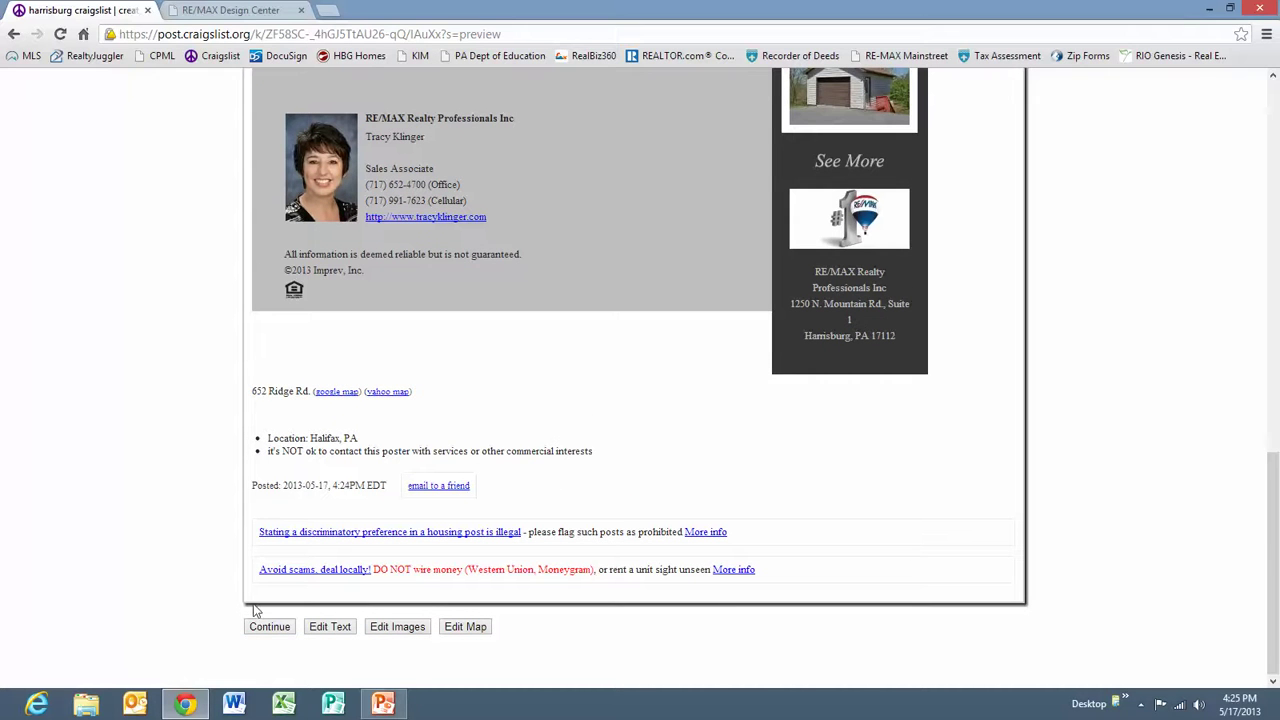
click(283, 626)
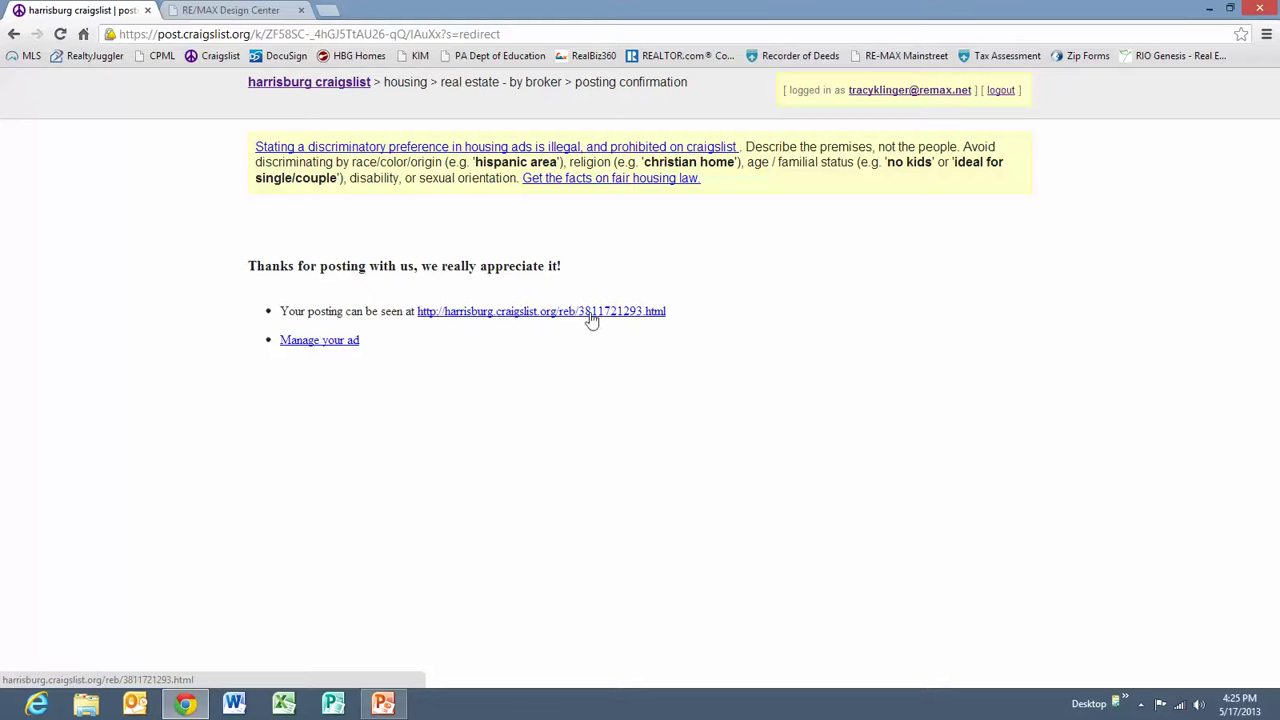
click(900, 90)
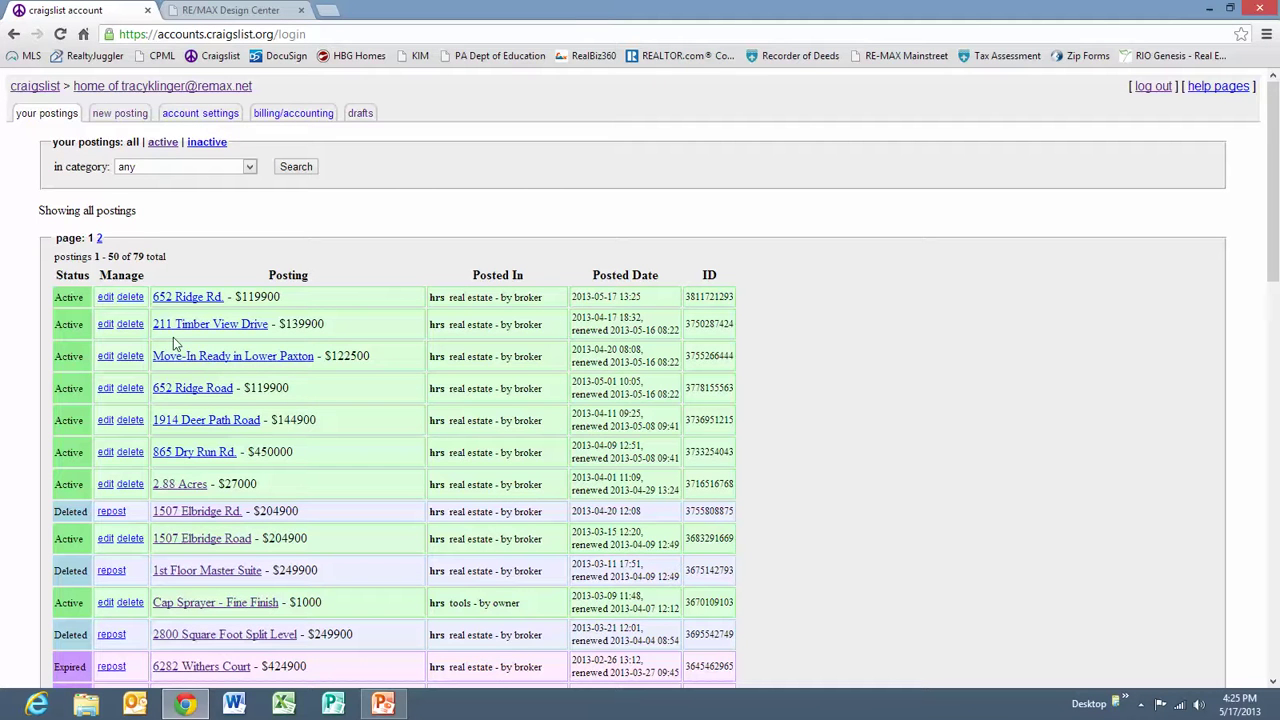
click(14, 35)
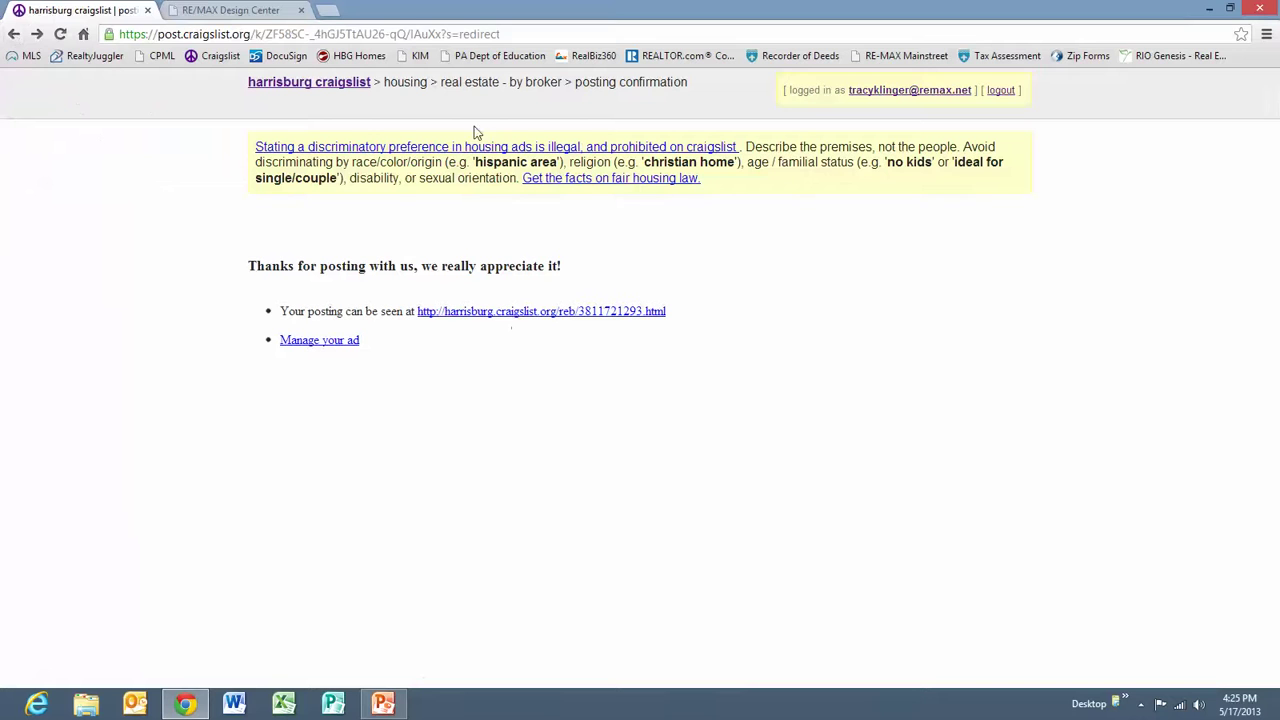
click(902, 92)
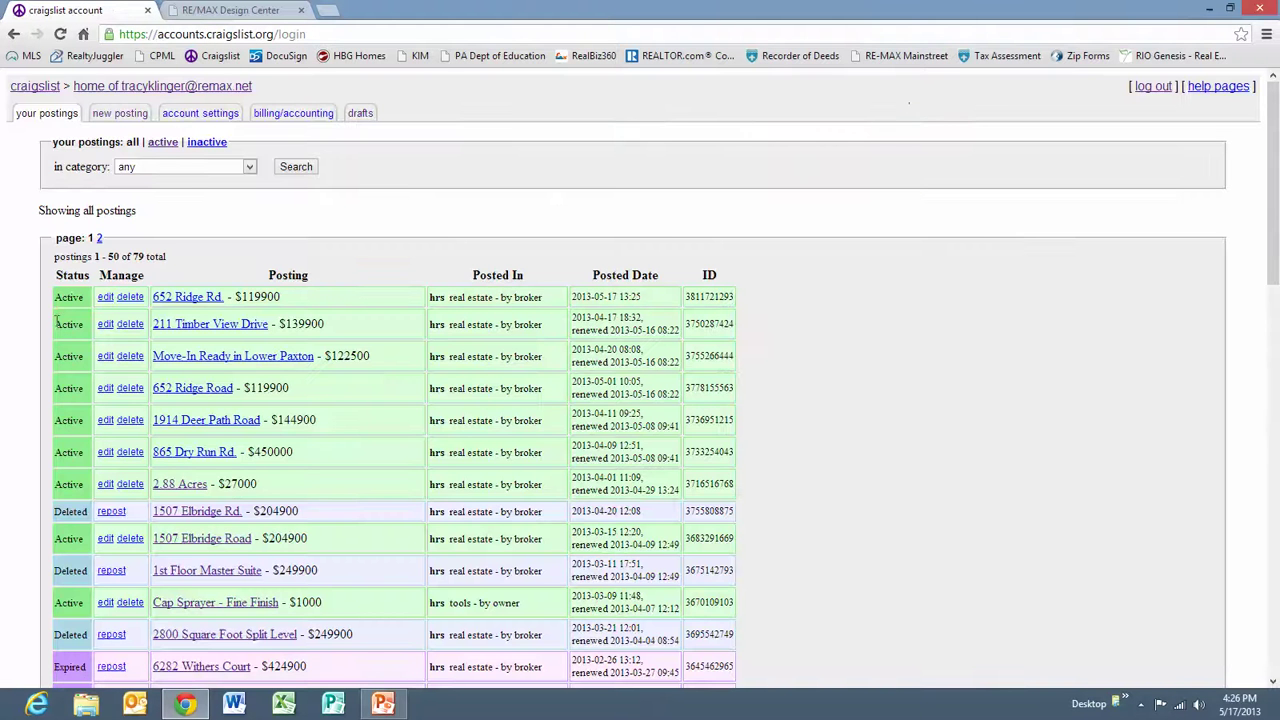
click(129, 298)
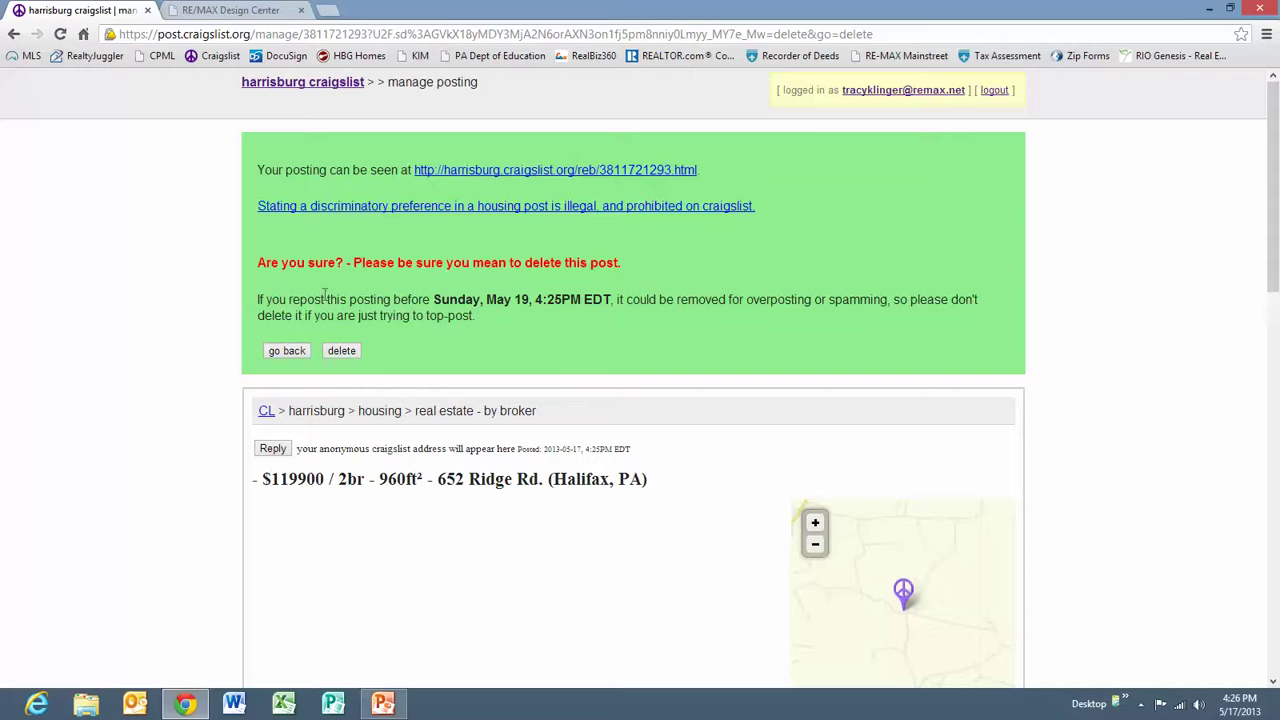
click(340, 351)
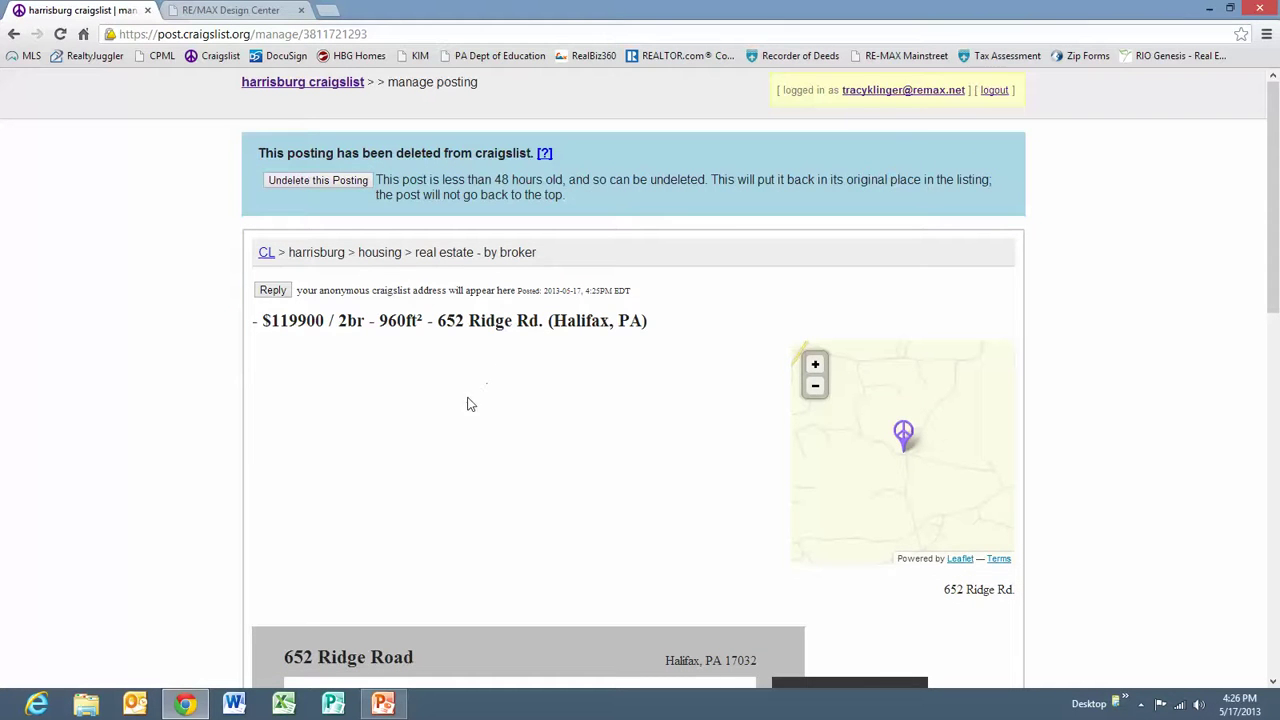
click(897, 92)
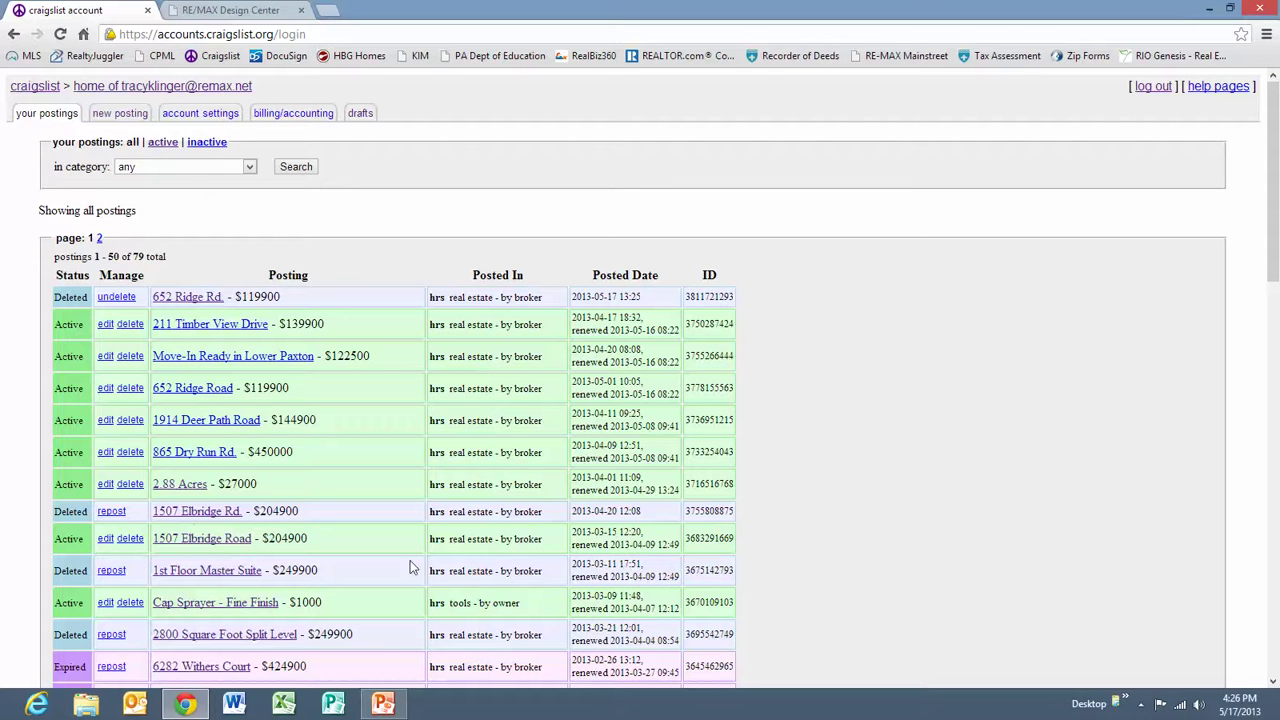
scroll(1273, 203, down, 3)
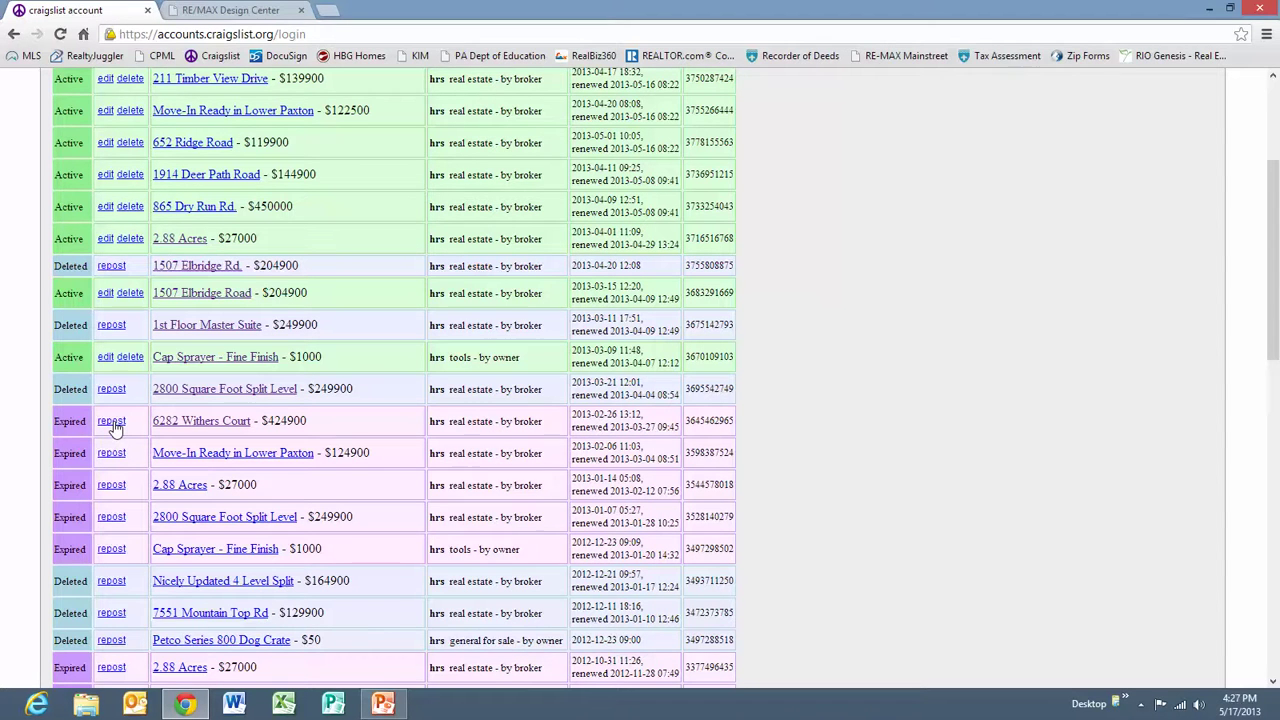
drag(1276, 268, 1276, 188)
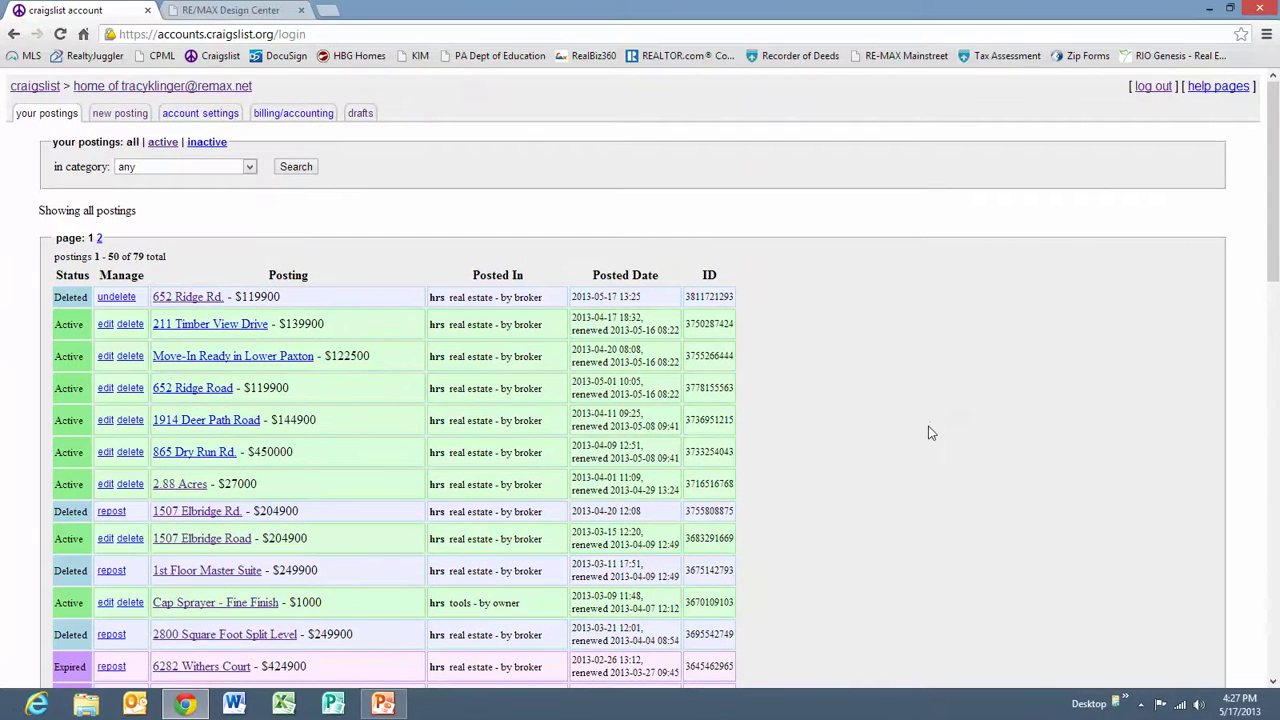